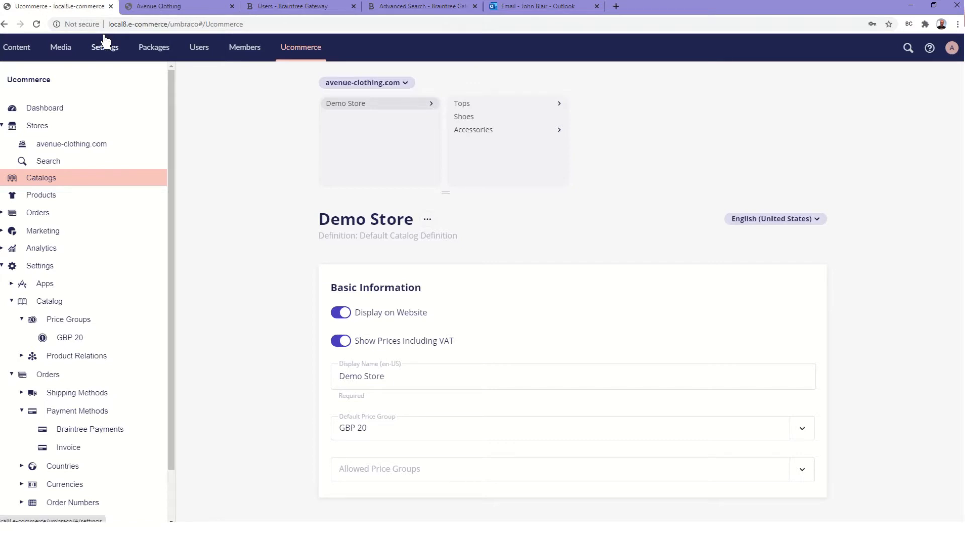
Open the GBP 20 price group (GBP currency, 20% VAT), briefly checking the search indexing page
{"action": "left_click", "coordinate": [930, 48]}
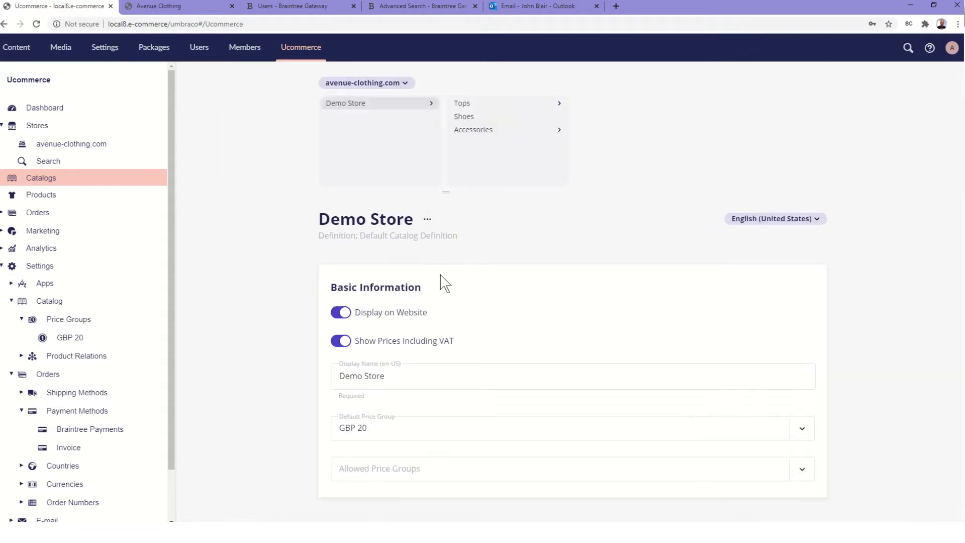
{"action": "left_click", "coordinate": [937, 509]}
{"action": "left_click", "coordinate": [73, 343]}
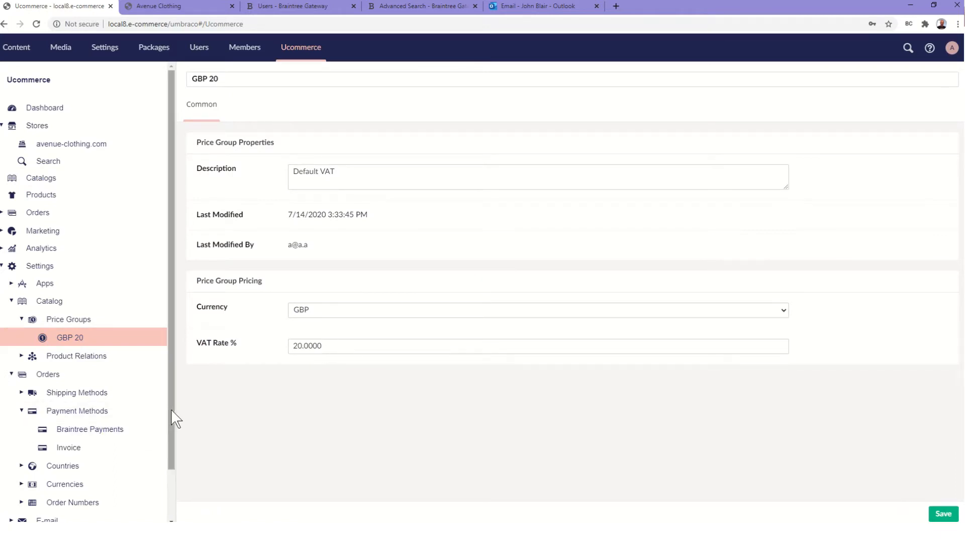
{"action": "left_click_drag", "start_coordinate": [173, 415], "coordinate": [167, 466]}
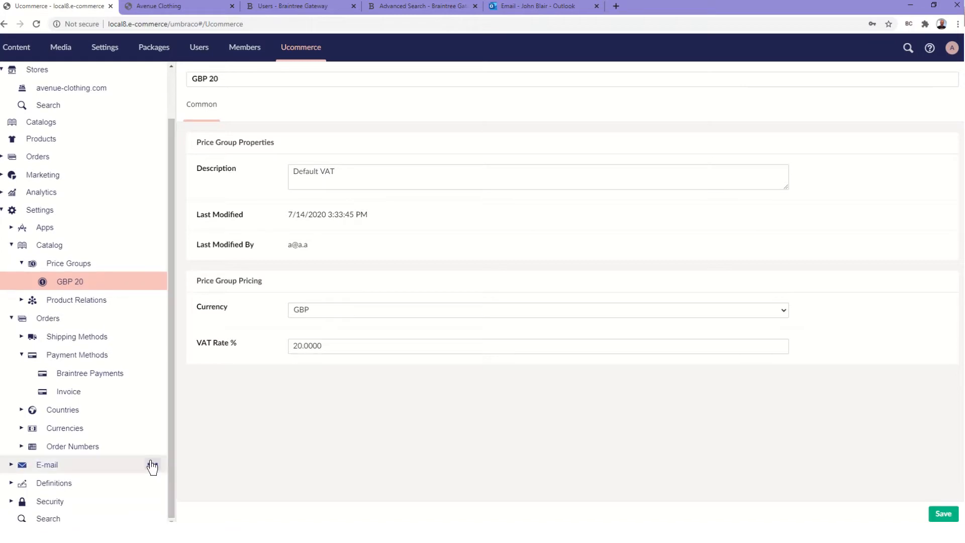
{"action": "left_click", "coordinate": [49, 518]}
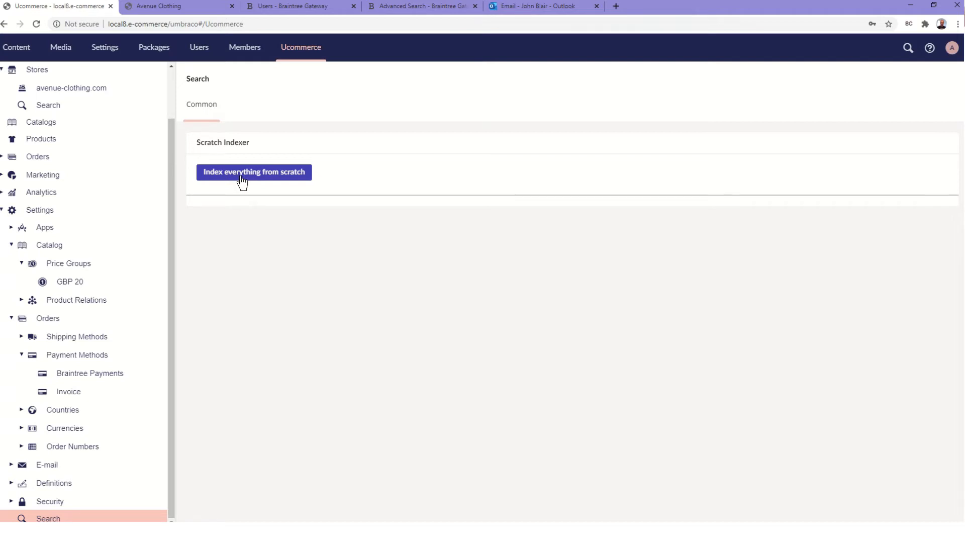
{"action": "left_click", "coordinate": [76, 282]}
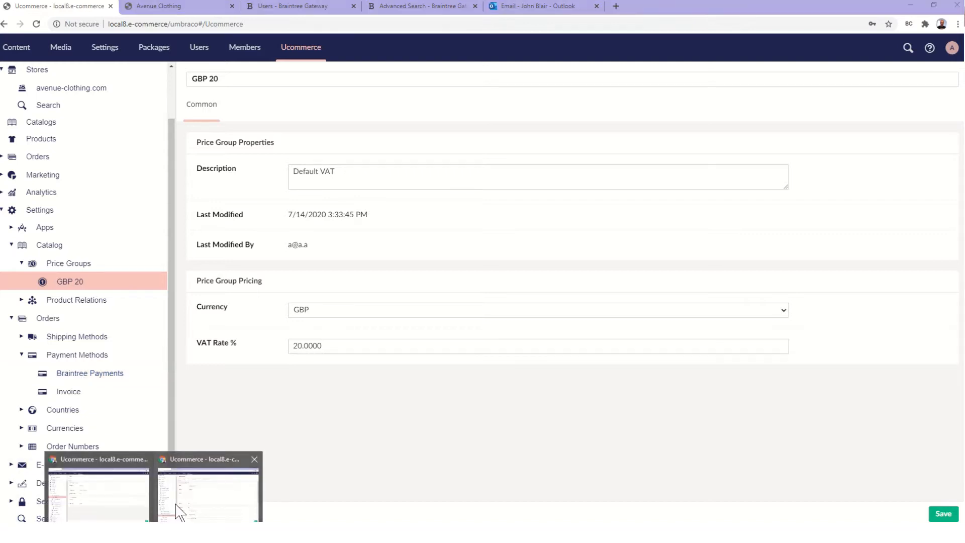
Bring up the Braintree Payments method and select its MerchantId and PublicKey values
{"action": "left_click", "coordinate": [188, 511]}
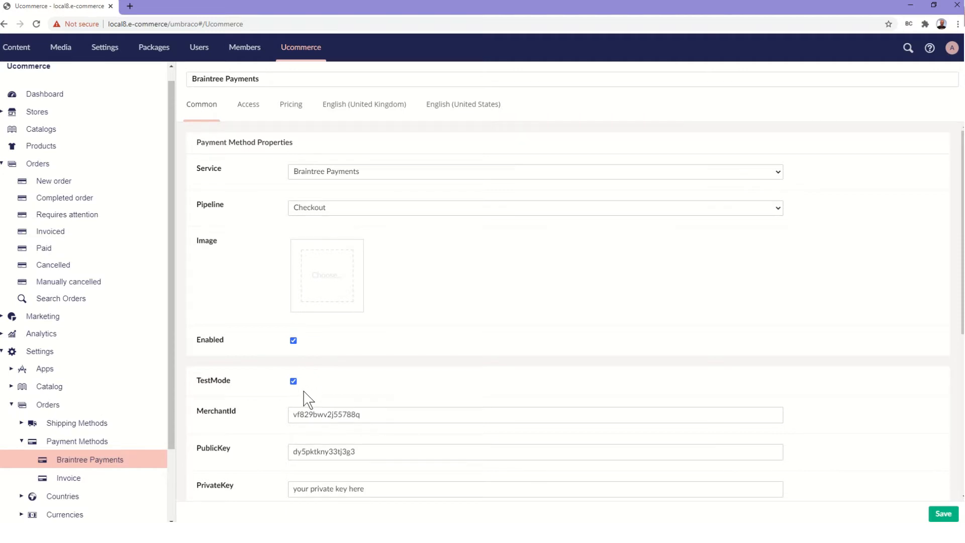
{"action": "scroll", "coordinate": [307, 400], "scroll_direction": "down", "scroll_amount": 1}
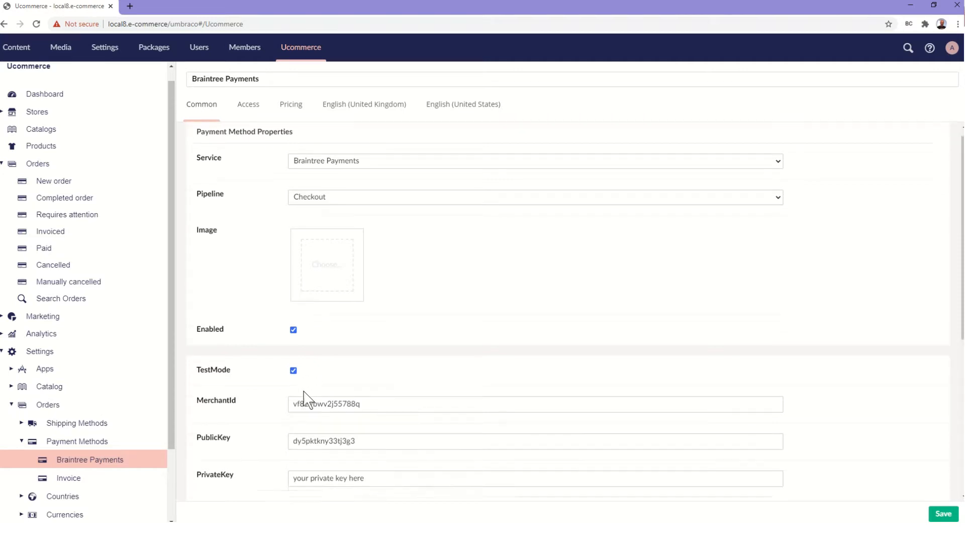
{"action": "scroll", "coordinate": [252, 408], "scroll_direction": "down", "scroll_amount": 1}
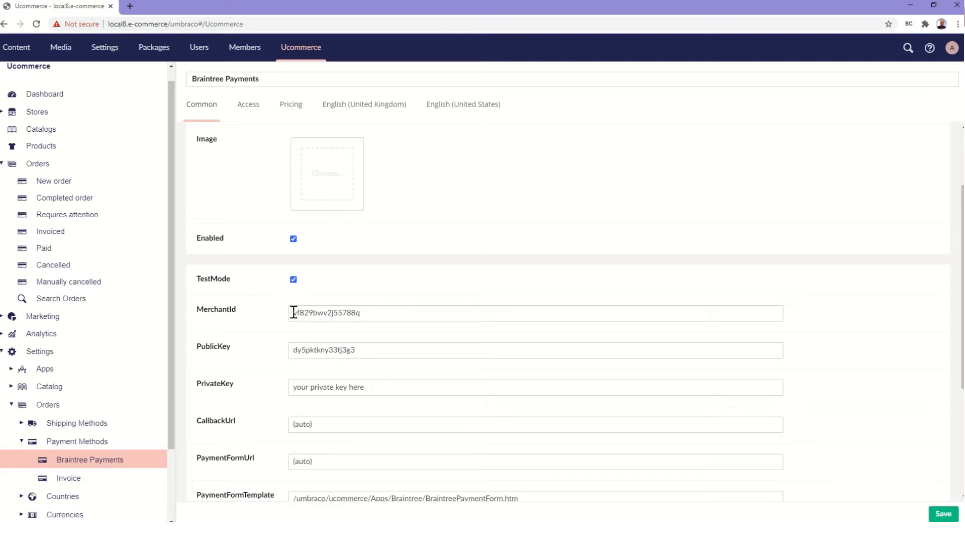
{"action": "left_click_drag", "start_coordinate": [294, 312], "coordinate": [376, 312]}
{"action": "left_click_drag", "start_coordinate": [294, 350], "coordinate": [377, 353]}
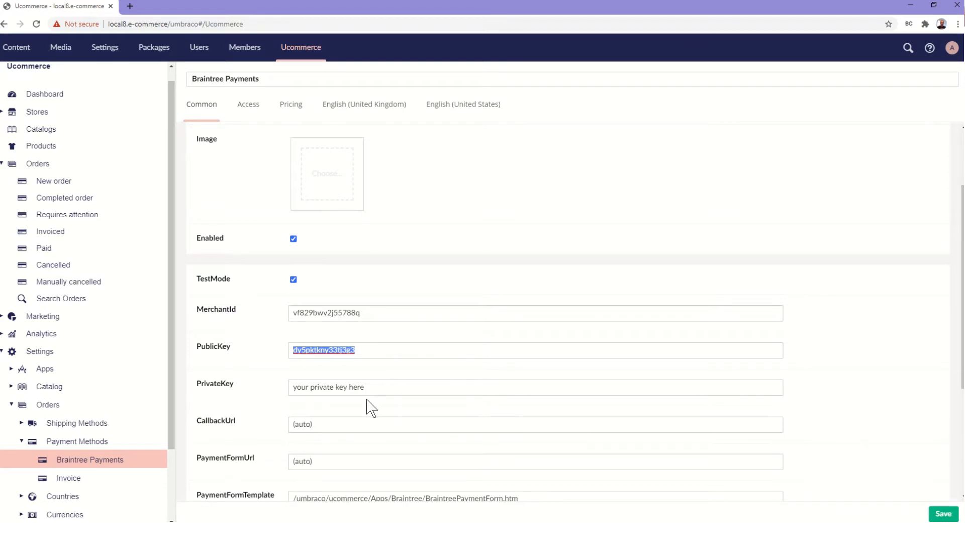
{"action": "scroll", "coordinate": [369, 405], "scroll_direction": "down", "scroll_amount": 2}
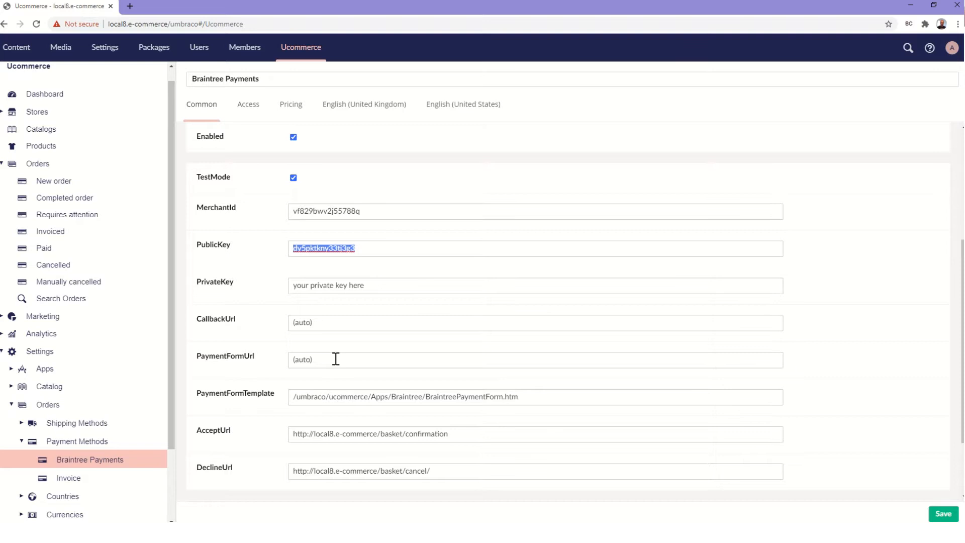
Inspect the BraintreePaymentForm.htm template path and accept and decline URLs, then return to the GBP 20 window
{"action": "left_click", "coordinate": [295, 397]}
{"action": "left_click_drag", "start_coordinate": [295, 396], "coordinate": [571, 401]}
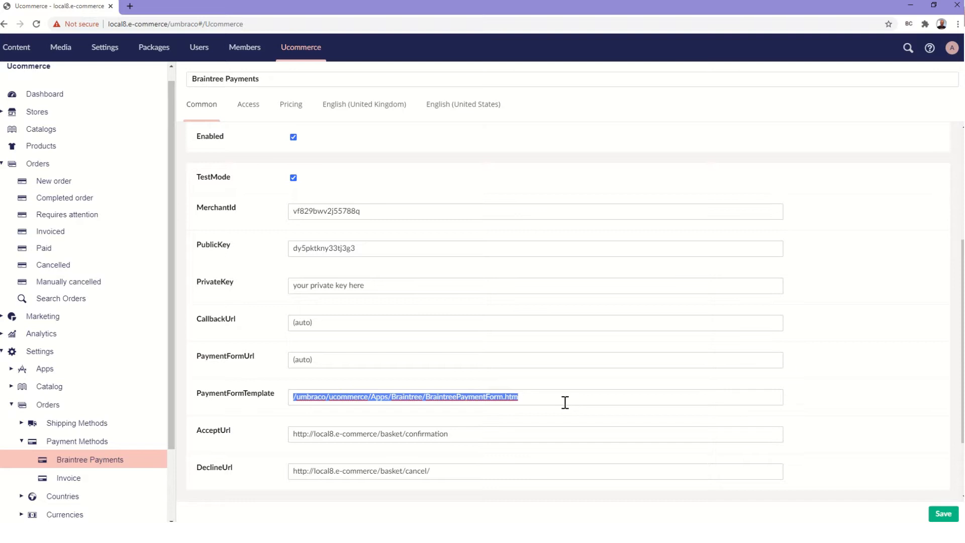
{"action": "left_click", "coordinate": [475, 434]}
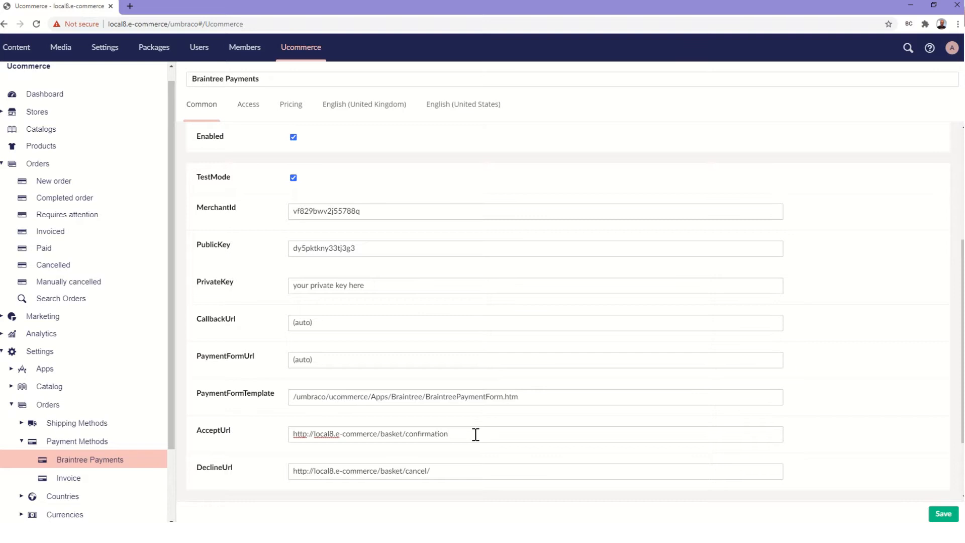
{"action": "left_click", "coordinate": [442, 471]}
{"action": "left_click", "coordinate": [545, 396]}
{"action": "scroll", "coordinate": [545, 396], "scroll_direction": "down", "scroll_amount": 2}
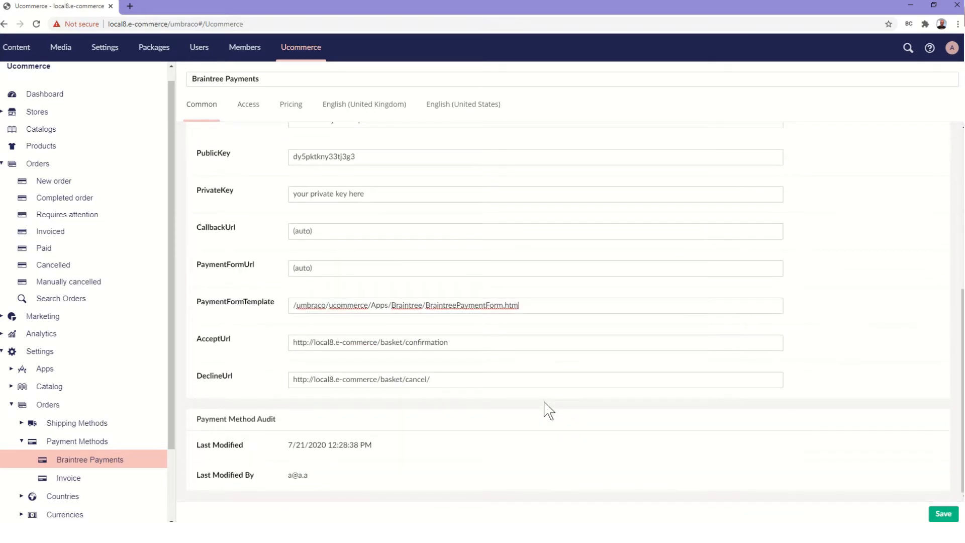
{"action": "scroll", "coordinate": [548, 409], "scroll_direction": "up", "scroll_amount": 3}
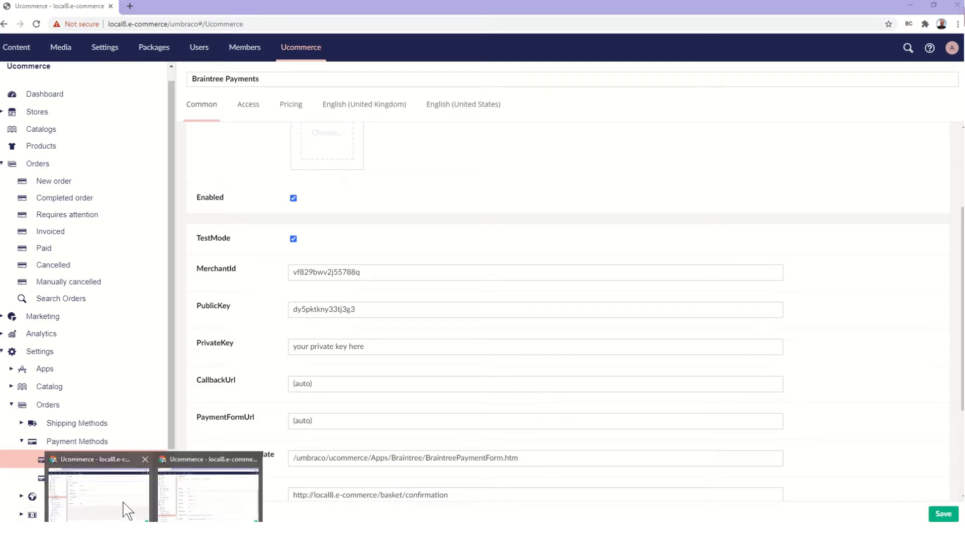
{"action": "left_click", "coordinate": [125, 509]}
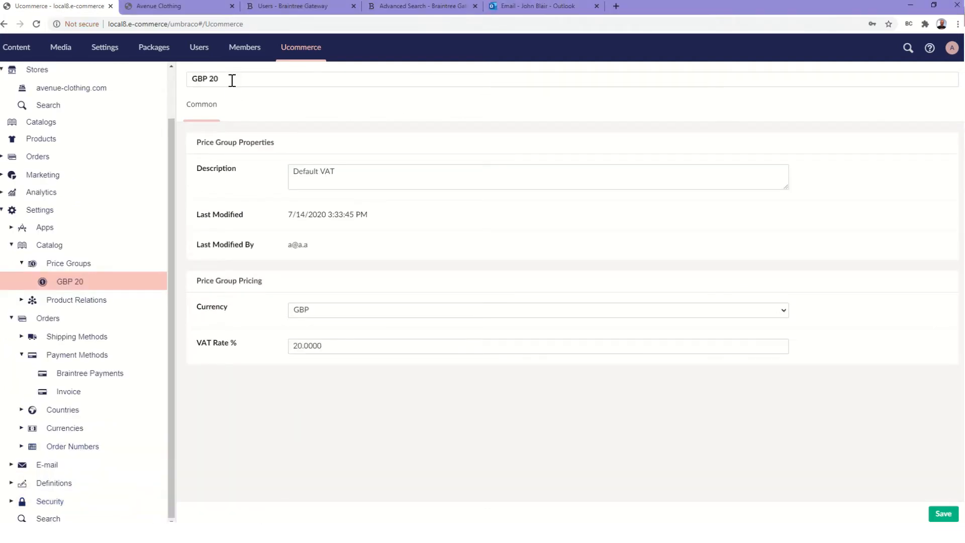
Open the sandbox user's details in Braintree Users to check its Account Admin role and merchant accounts
{"action": "left_click", "coordinate": [286, 7]}
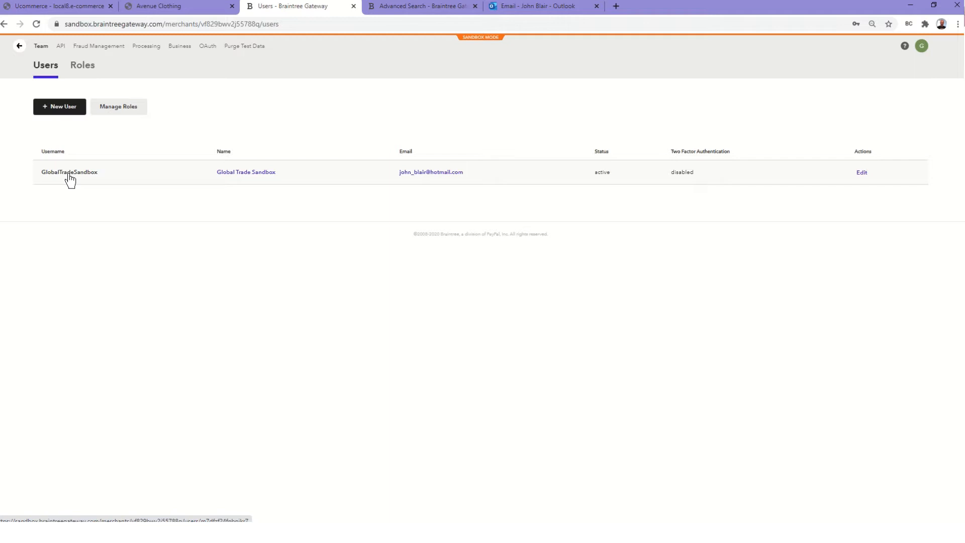
{"action": "left_click", "coordinate": [237, 180]}
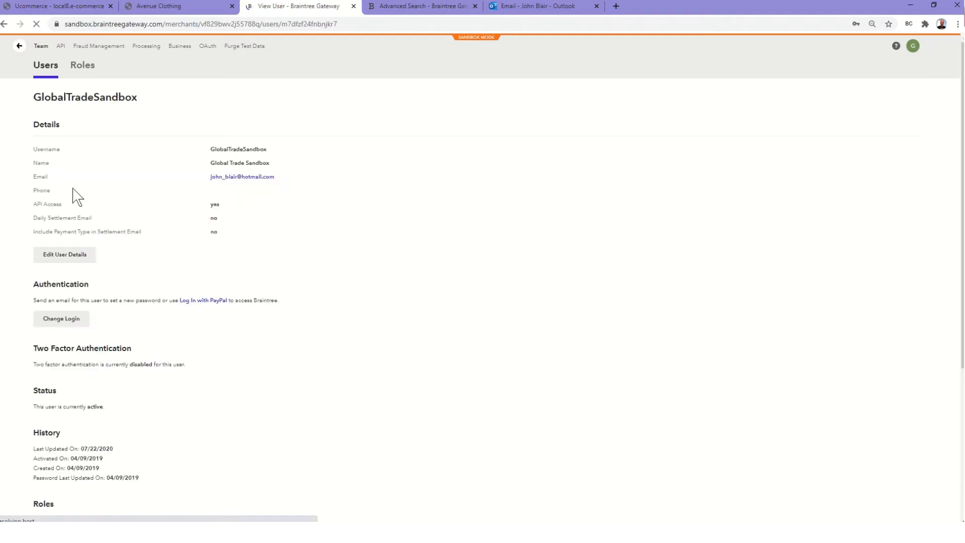
{"action": "scroll", "coordinate": [121, 252], "scroll_direction": "down", "scroll_amount": 5}
{"action": "scroll", "coordinate": [120, 250], "scroll_direction": "up", "scroll_amount": 5}
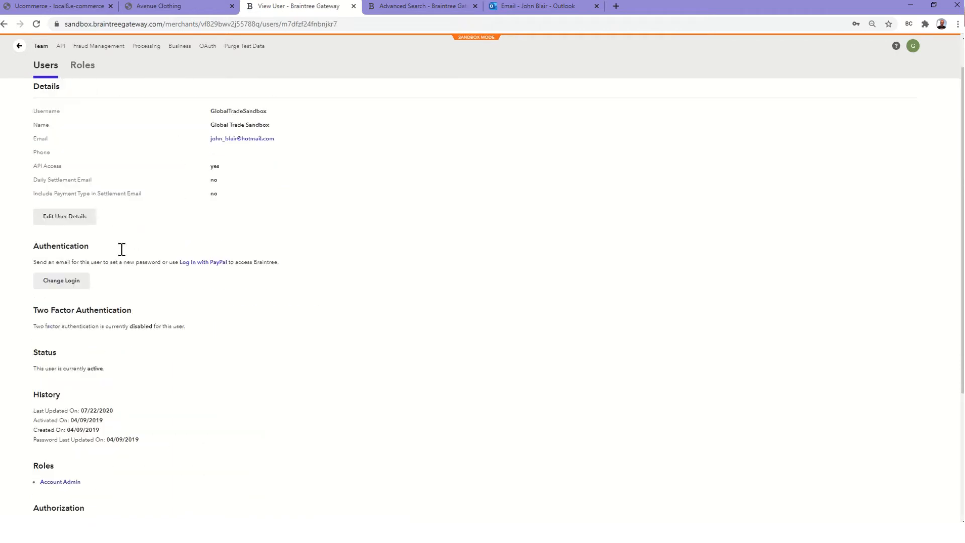
{"action": "scroll", "coordinate": [122, 256], "scroll_direction": "down", "scroll_amount": 5}
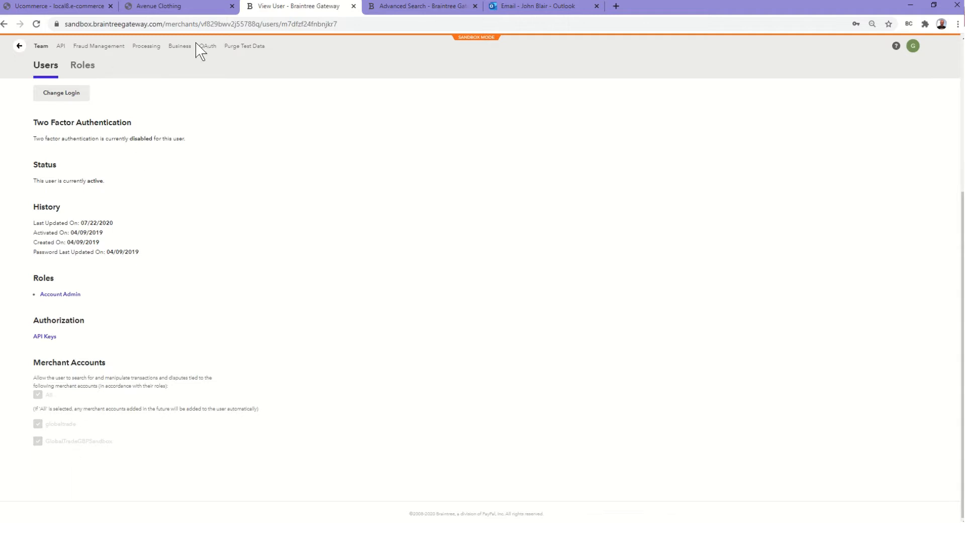
Check the Braintree merchant accounts and sandbox public API key, then switch to the Avenue Clothing store
{"action": "left_click", "coordinate": [179, 46]}
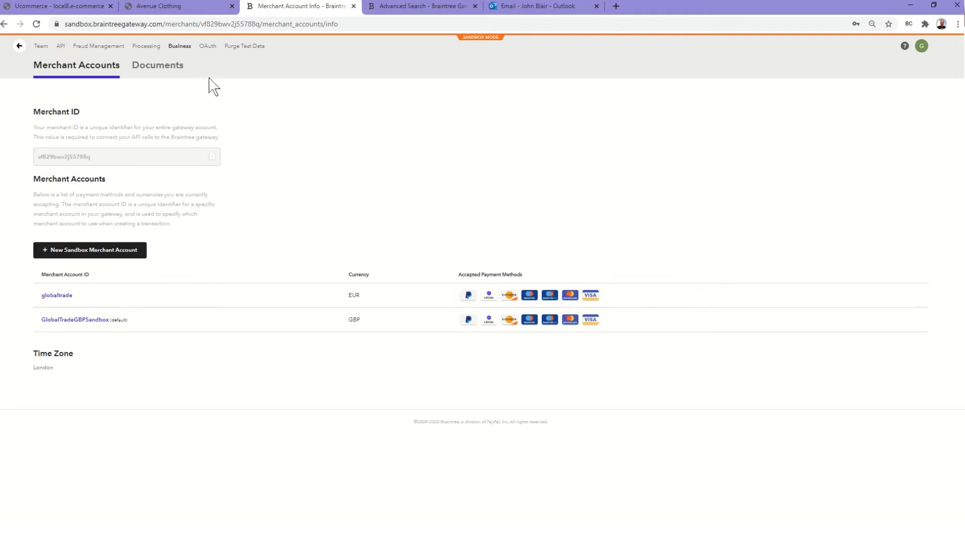
{"action": "left_click", "coordinate": [61, 46]}
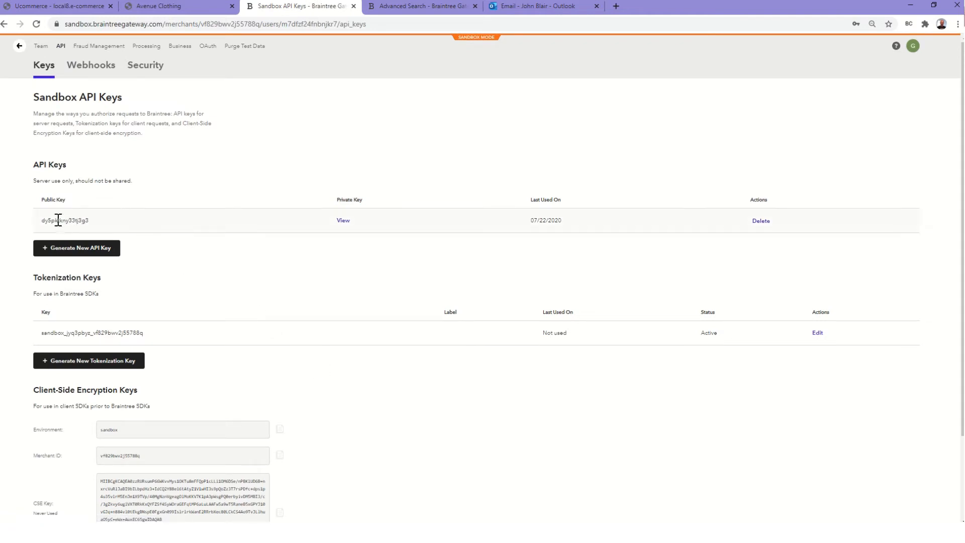
{"action": "left_click_drag", "start_coordinate": [42, 221], "coordinate": [92, 228]}
{"action": "scroll", "coordinate": [334, 347], "scroll_direction": "down", "scroll_amount": 1}
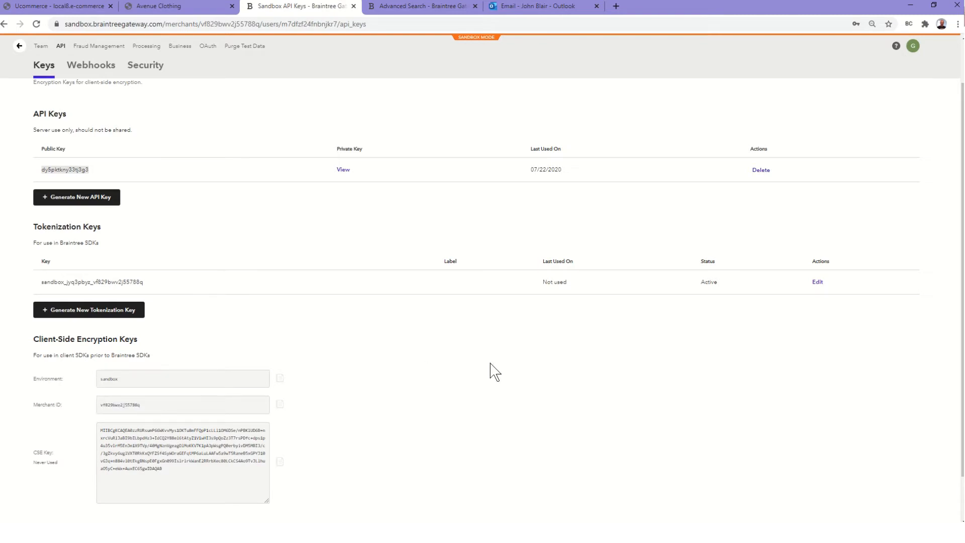
{"action": "scroll", "coordinate": [490, 371], "scroll_direction": "up", "scroll_amount": 1}
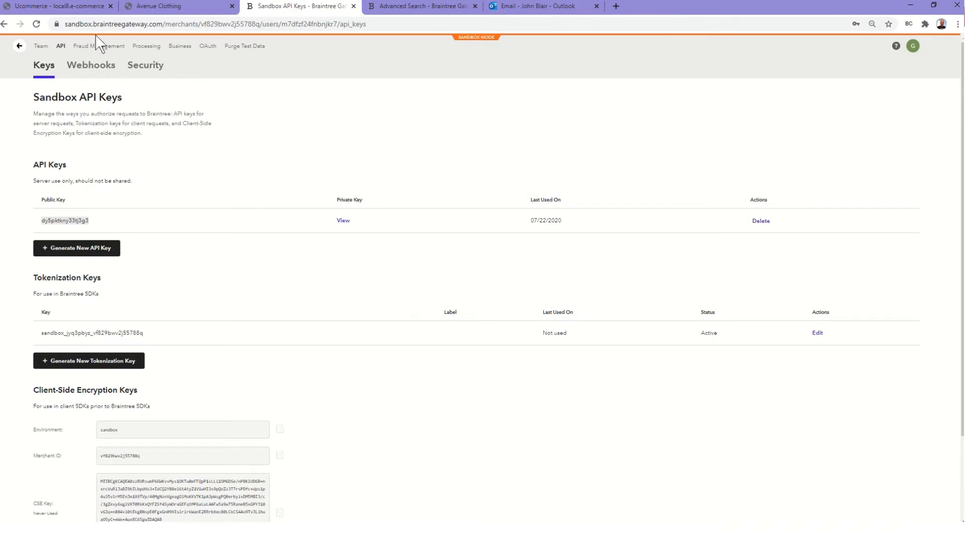
{"action": "left_click", "coordinate": [147, 7]}
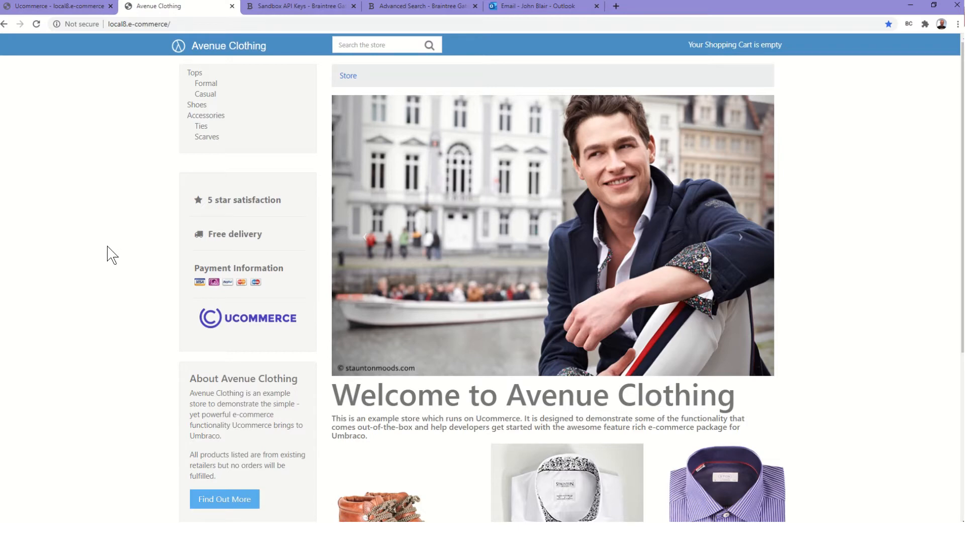
Add the Black & White Wonderland shirt in collar size 16 to the basket and view the £262.80 basket
{"action": "scroll", "coordinate": [111, 255], "scroll_direction": "down", "scroll_amount": 5}
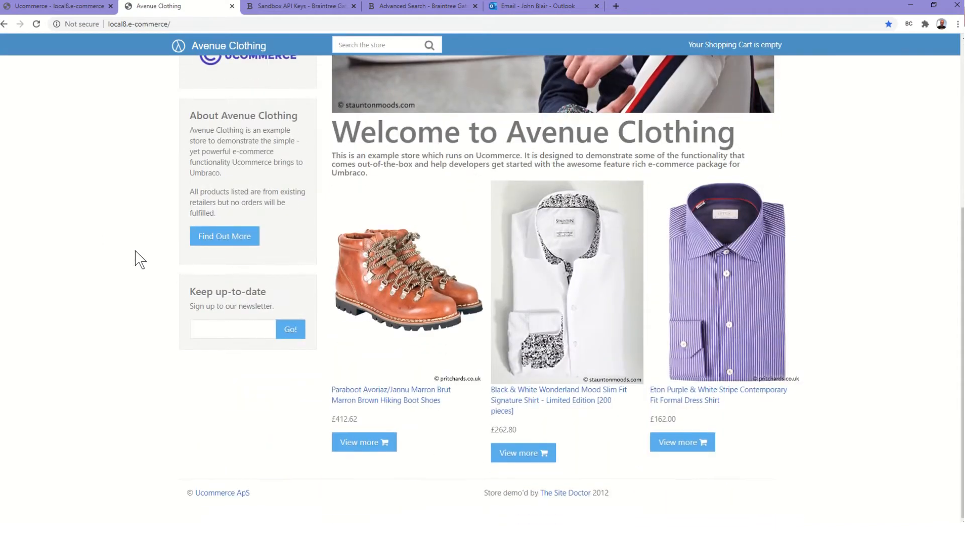
{"action": "left_click", "coordinate": [558, 402]}
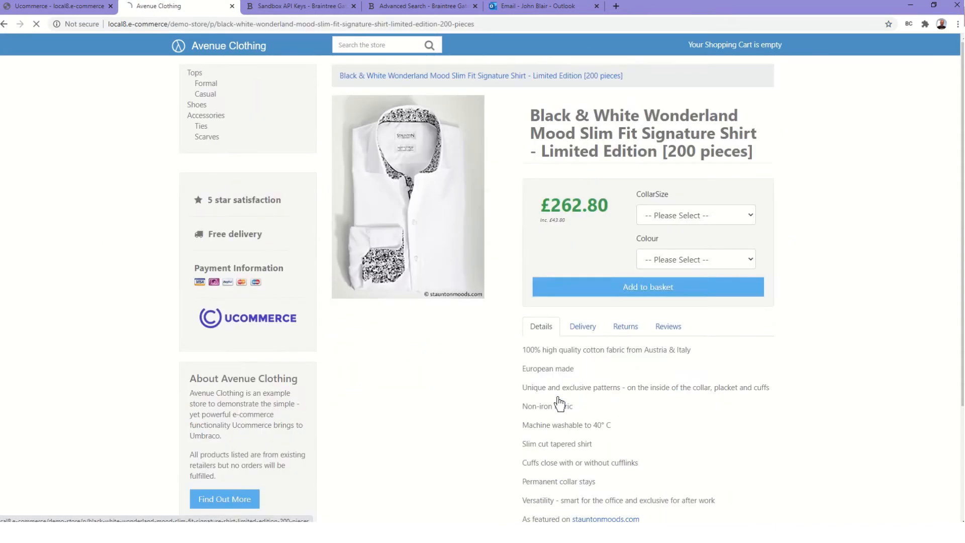
{"action": "left_click", "coordinate": [665, 216]}
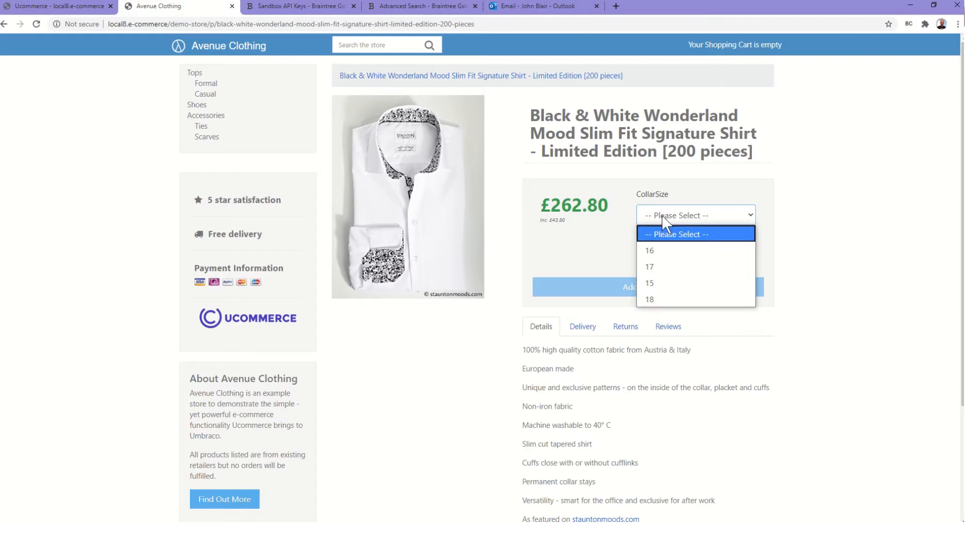
{"action": "left_click", "coordinate": [649, 250]}
{"action": "left_click", "coordinate": [640, 293]}
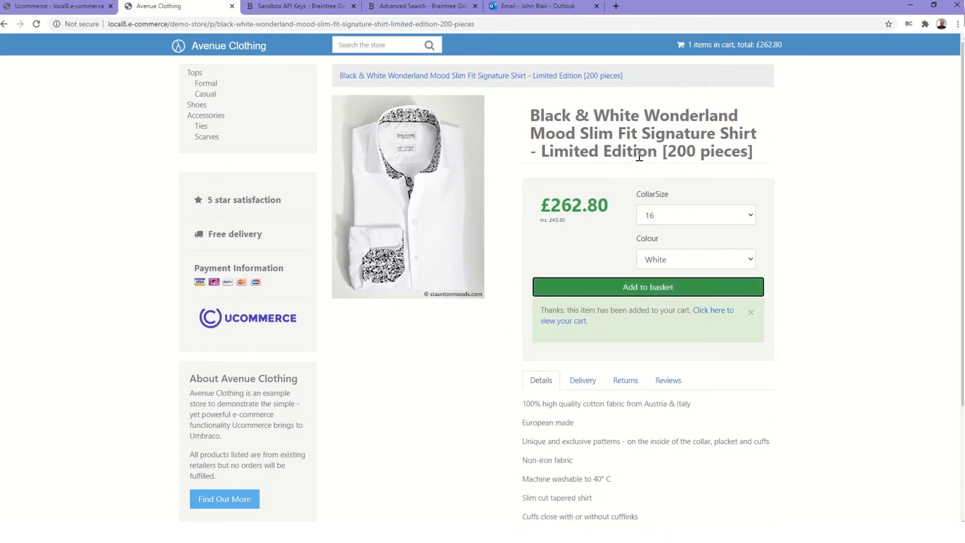
{"action": "left_click", "coordinate": [728, 51]}
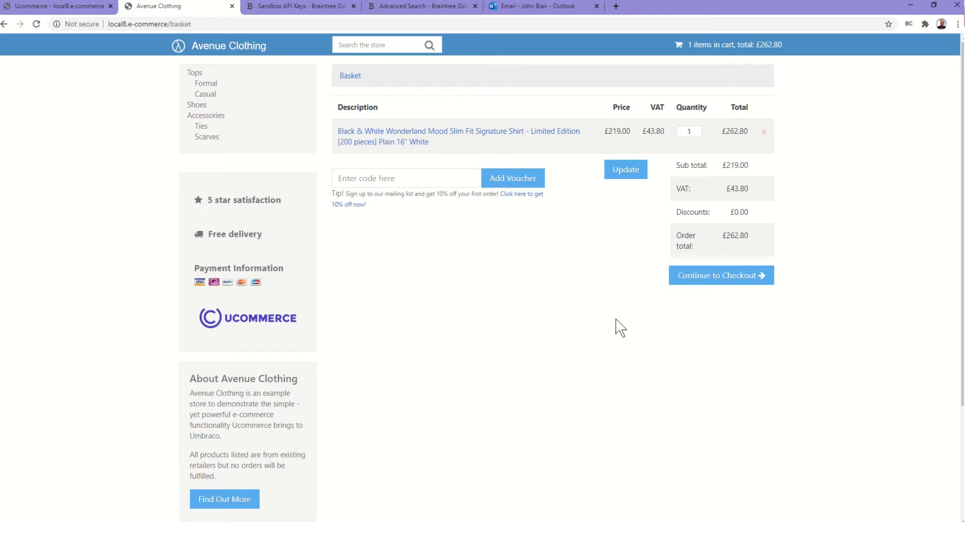
Proceed to checkout and enter the customer's first name, last name and e-mail
{"action": "left_click", "coordinate": [726, 282]}
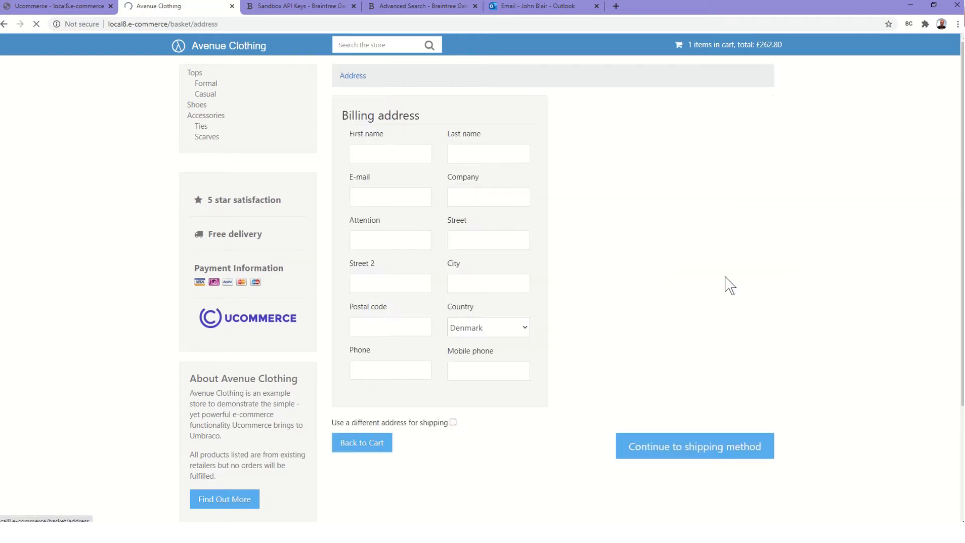
{"action": "left_click", "coordinate": [382, 151]}
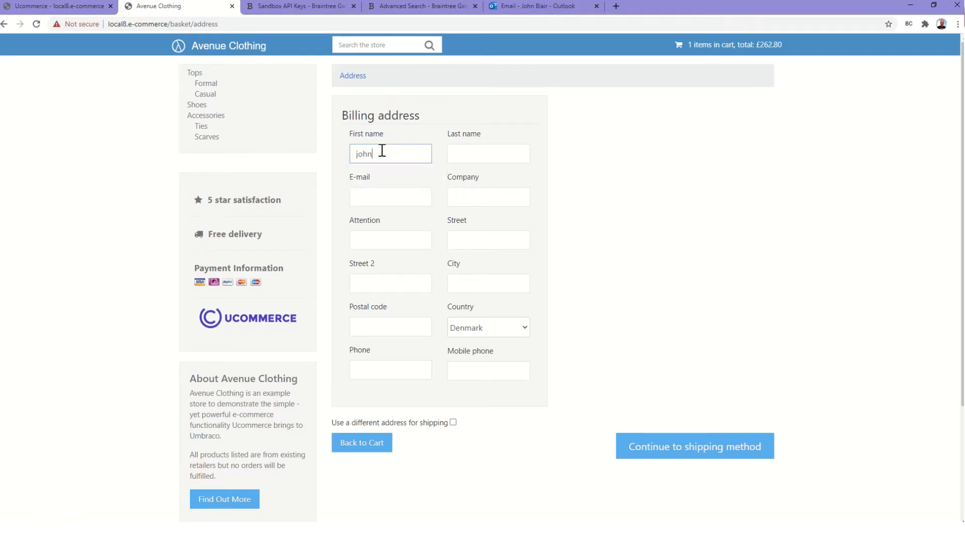
{"action": "key", "text": "Tab"}
{"action": "left_click", "coordinate": [462, 152]}
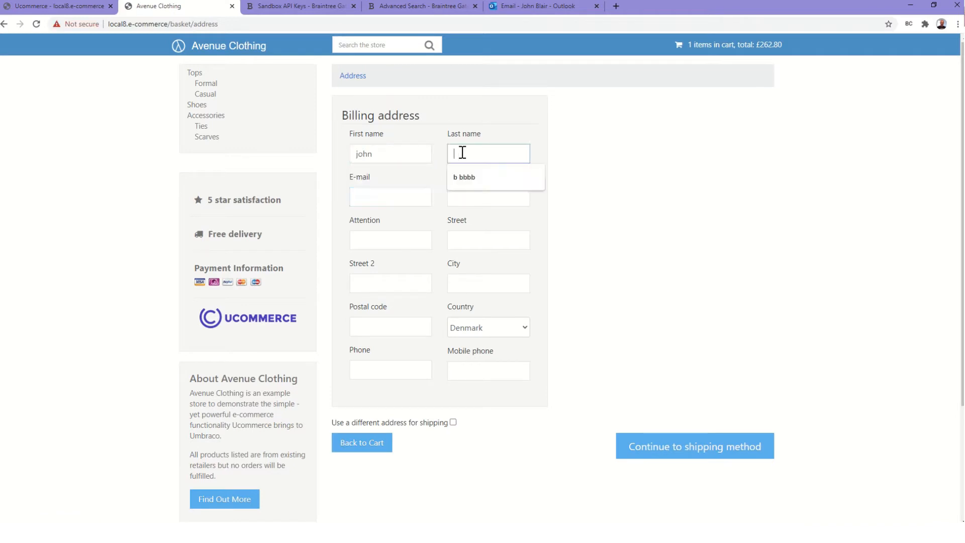
{"action": "key", "text": "Tab"}
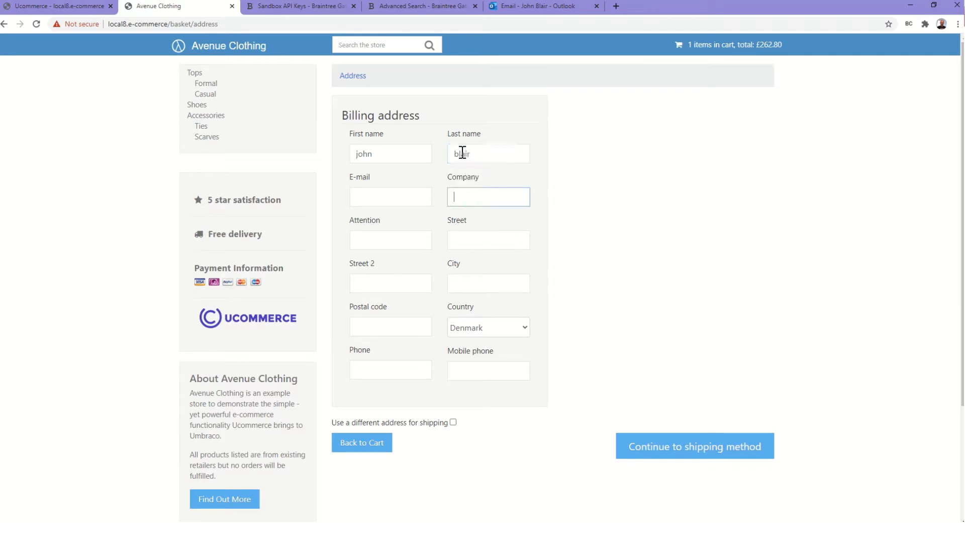
{"action": "left_click", "coordinate": [369, 194]}
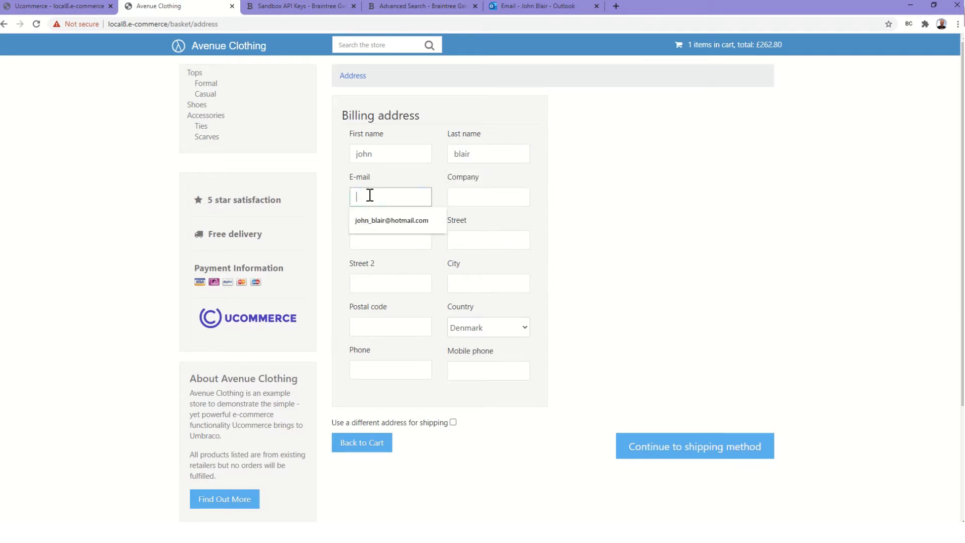
{"action": "left_click", "coordinate": [373, 224]}
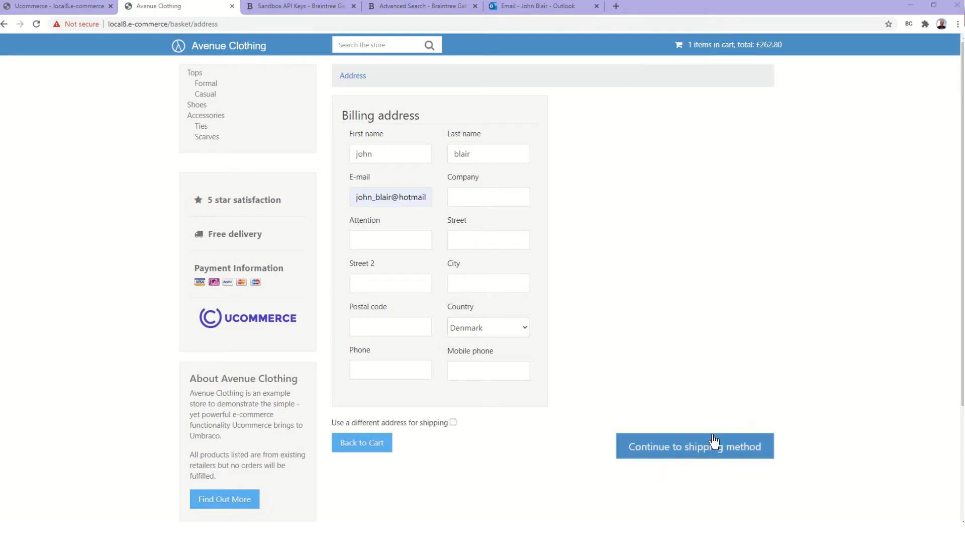
Fill in the street address, postal code and mobile number, with country set to United Kingdom
{"action": "left_click", "coordinate": [469, 238]}
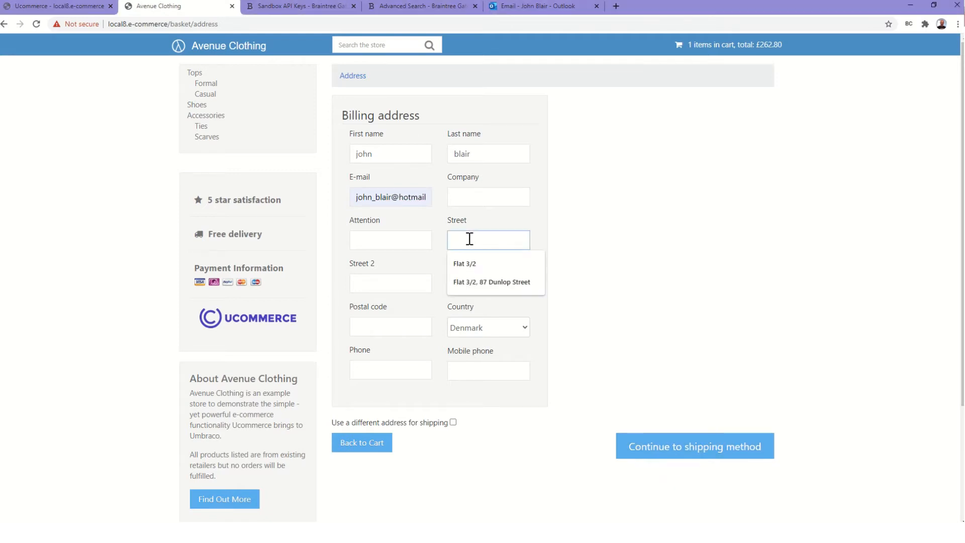
{"action": "key", "text": "ctrl+v"}
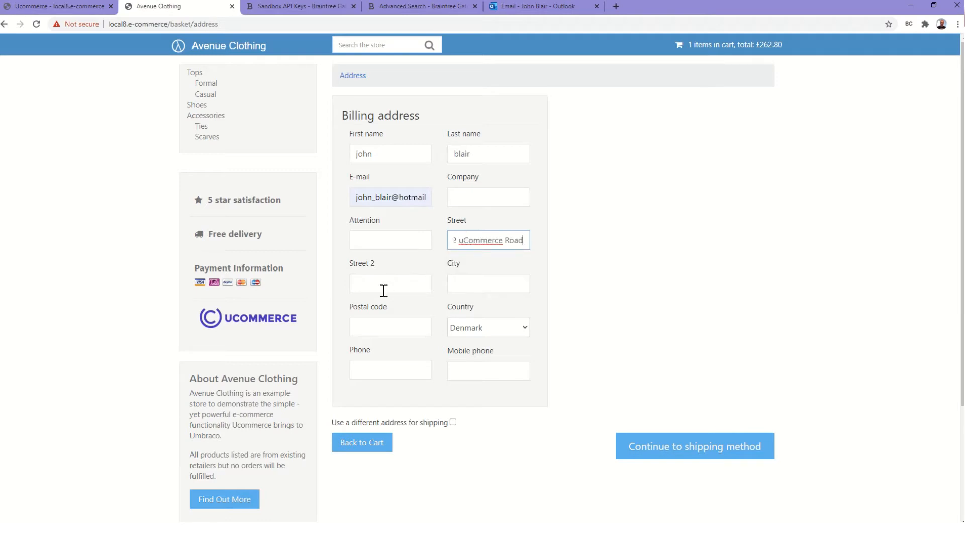
{"action": "key", "text": "alt+Tab"}
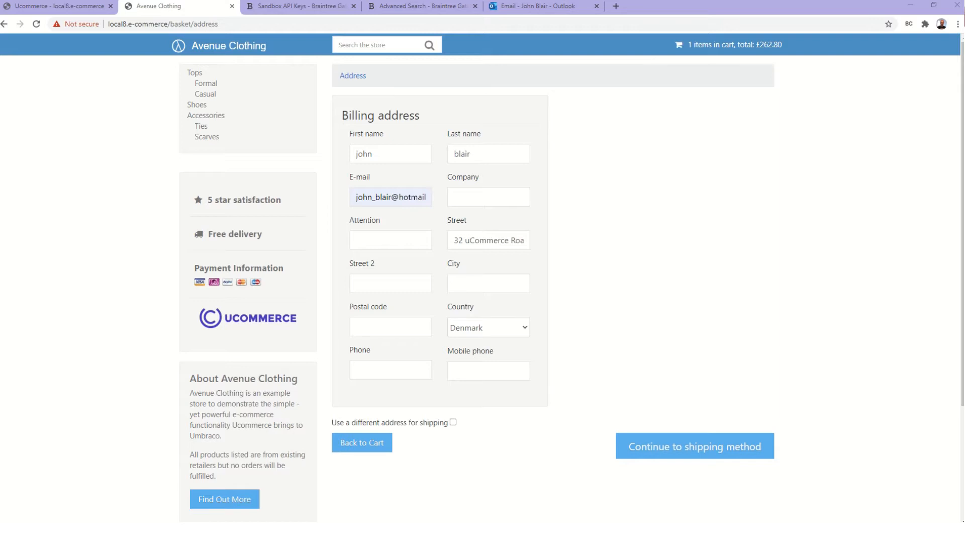
{"action": "left_click", "coordinate": [376, 329]}
{"action": "type", "text": "Z1 4UT"}
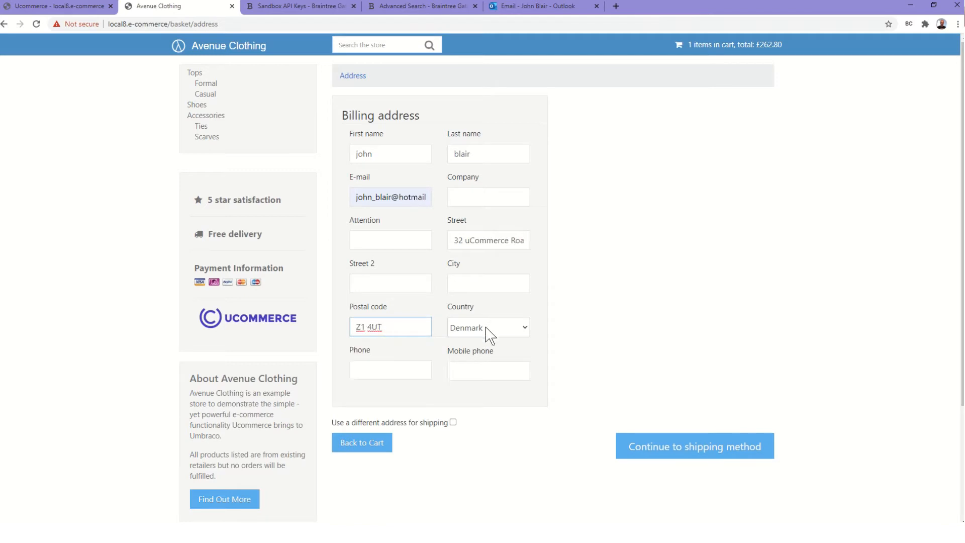
{"action": "left_click", "coordinate": [486, 330]}
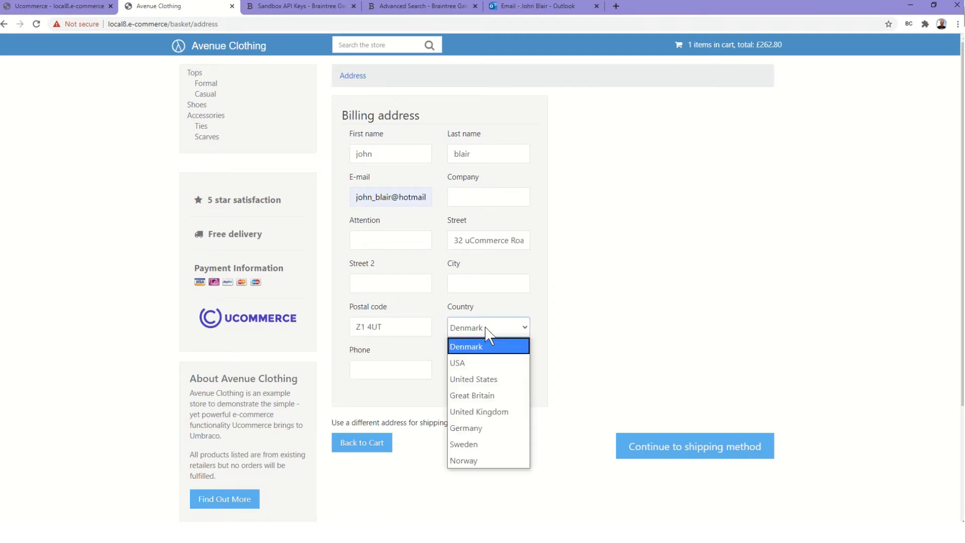
{"action": "left_click", "coordinate": [478, 410]}
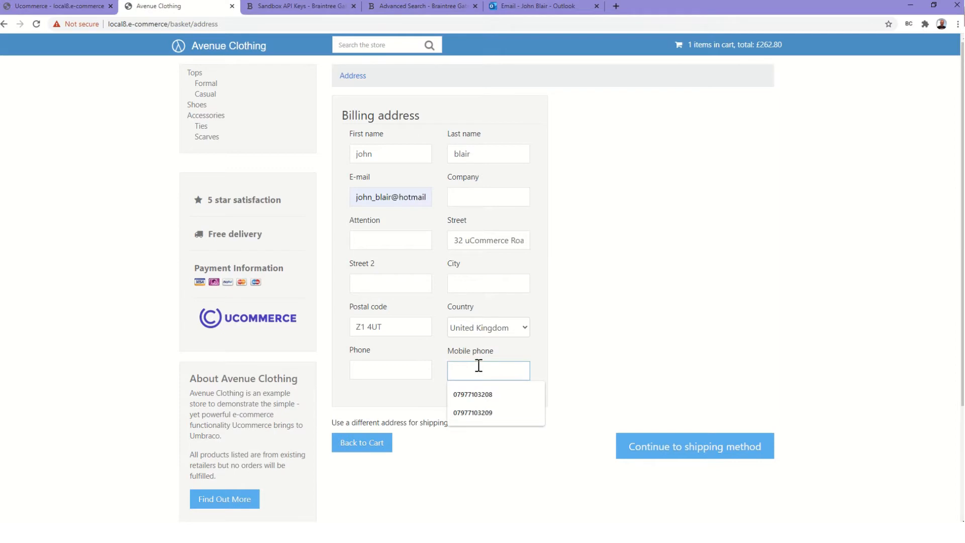
{"action": "key", "text": "ctrl+v"}
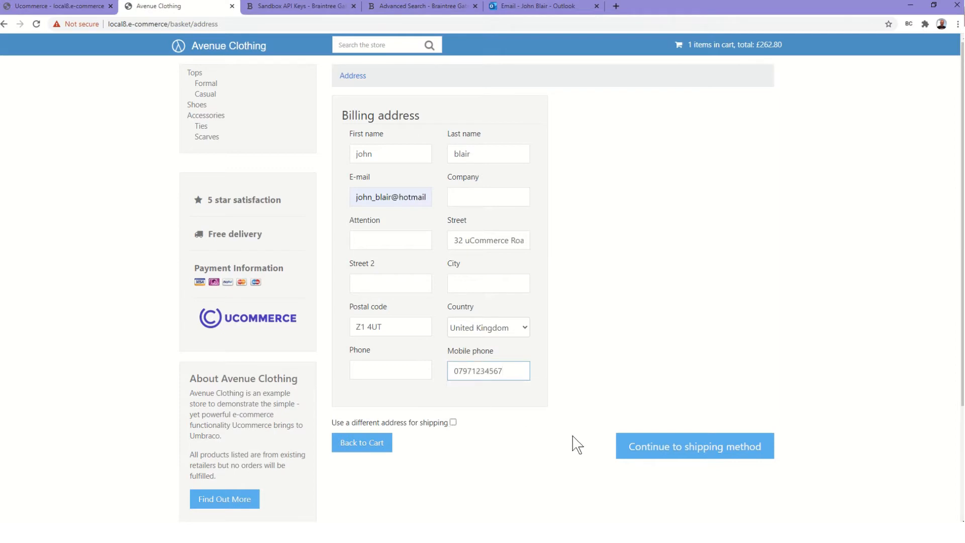
Add the missing city and continue to the shipping method step
{"action": "left_click", "coordinate": [680, 451]}
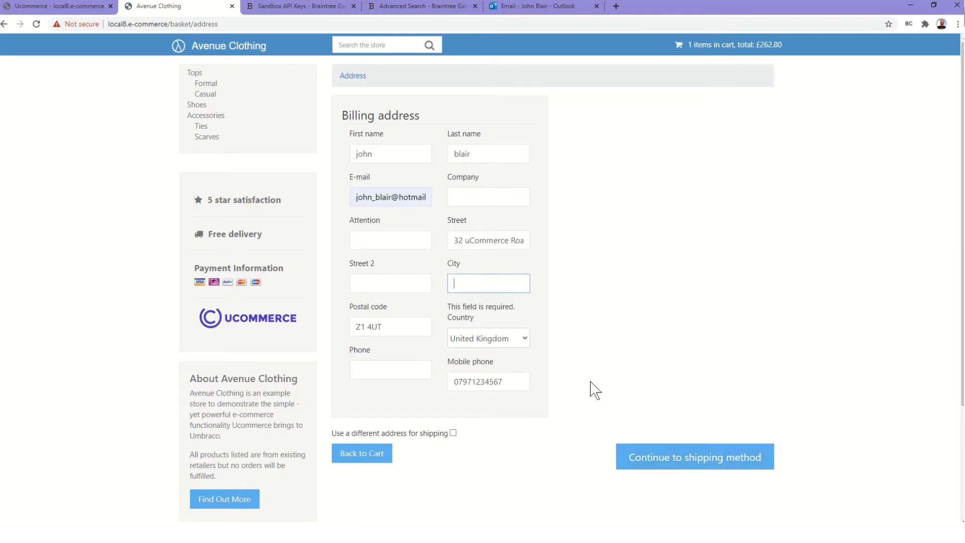
{"action": "left_click", "coordinate": [452, 280]}
{"action": "type", "text": "l"}
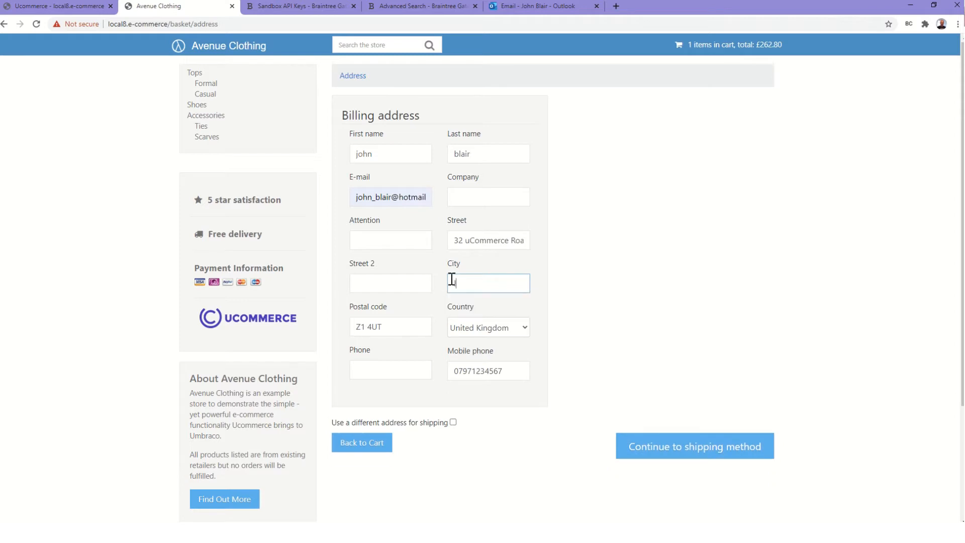
{"action": "type", "text": "ondon"}
{"action": "left_click", "coordinate": [708, 453]}
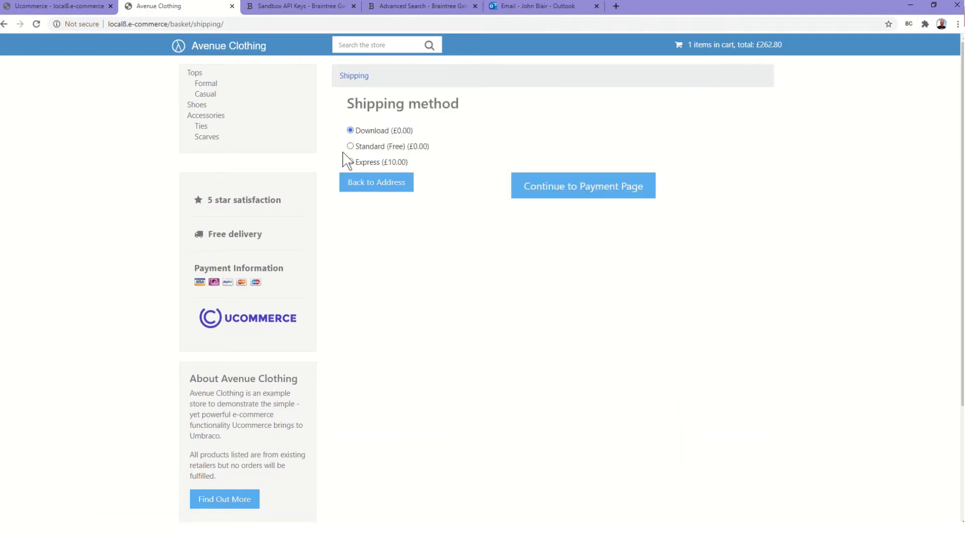
Choose Standard (Free) shipping and Braintree Payments, then continue to the order preview
{"action": "left_click", "coordinate": [351, 146]}
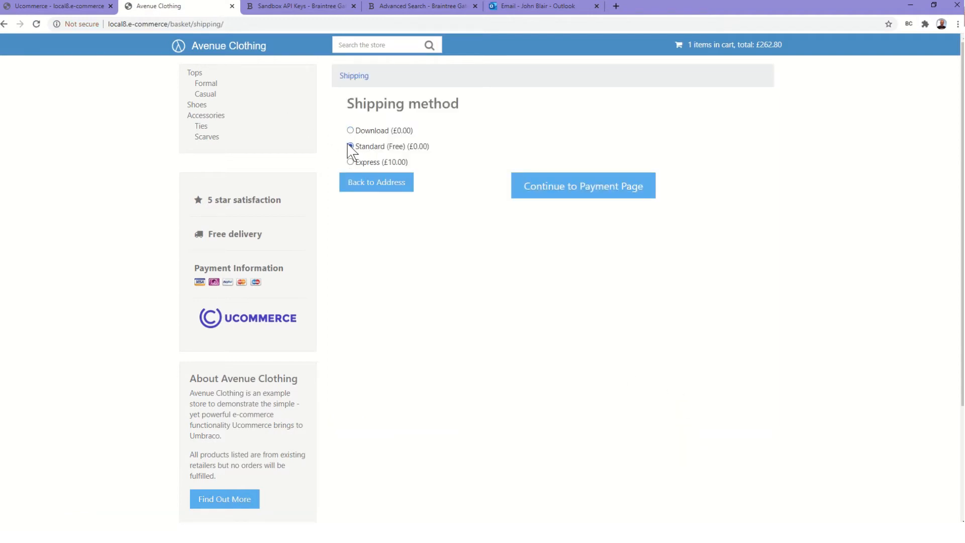
{"action": "left_click", "coordinate": [611, 183]}
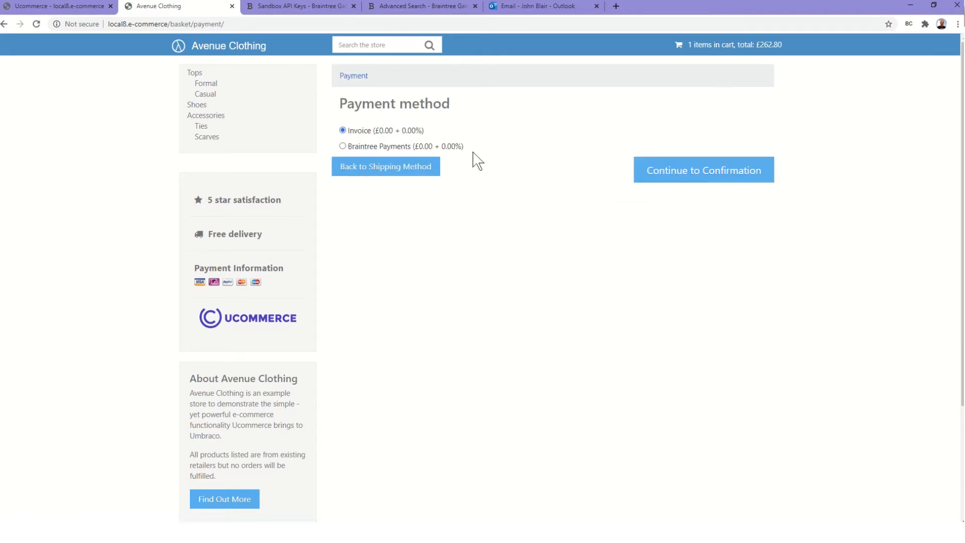
{"action": "left_click", "coordinate": [363, 147]}
{"action": "left_click", "coordinate": [702, 178]}
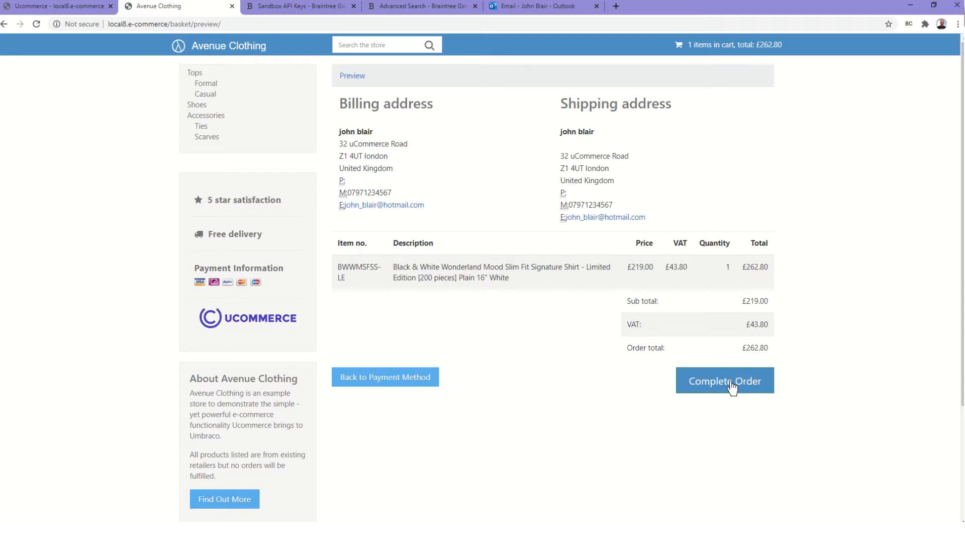
Confirm the order and paste the test card number into the Braintree payment form
{"action": "left_click", "coordinate": [734, 382]}
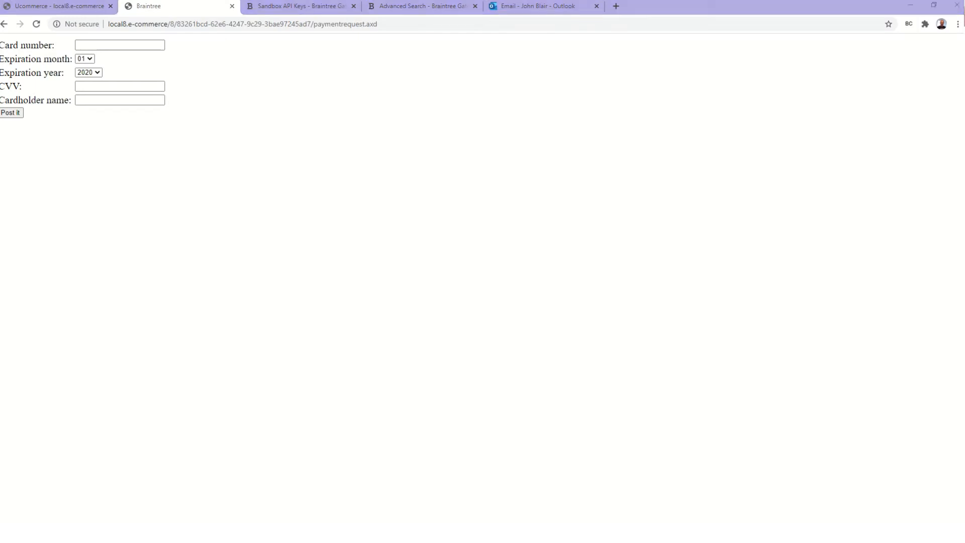
{"action": "left_click", "coordinate": [108, 44]}
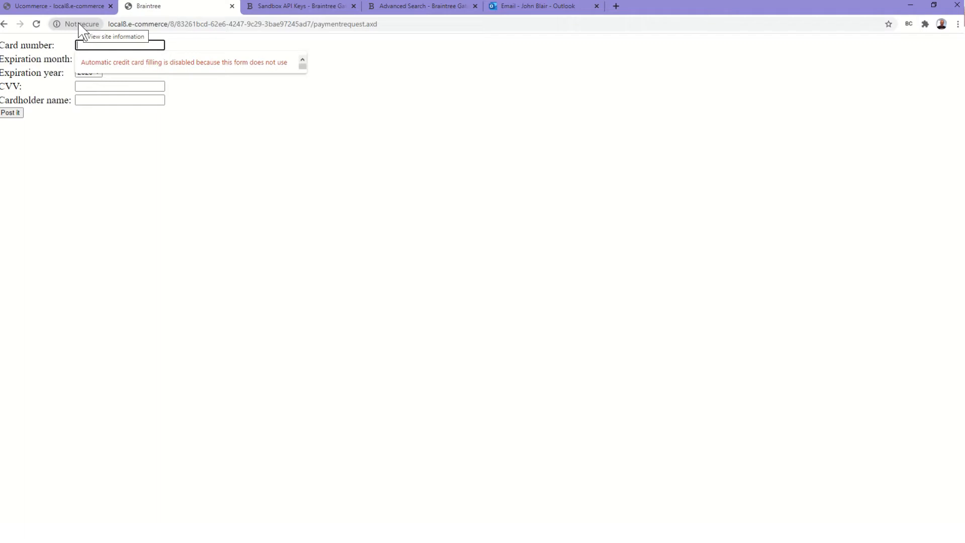
{"action": "left_click", "coordinate": [90, 47]}
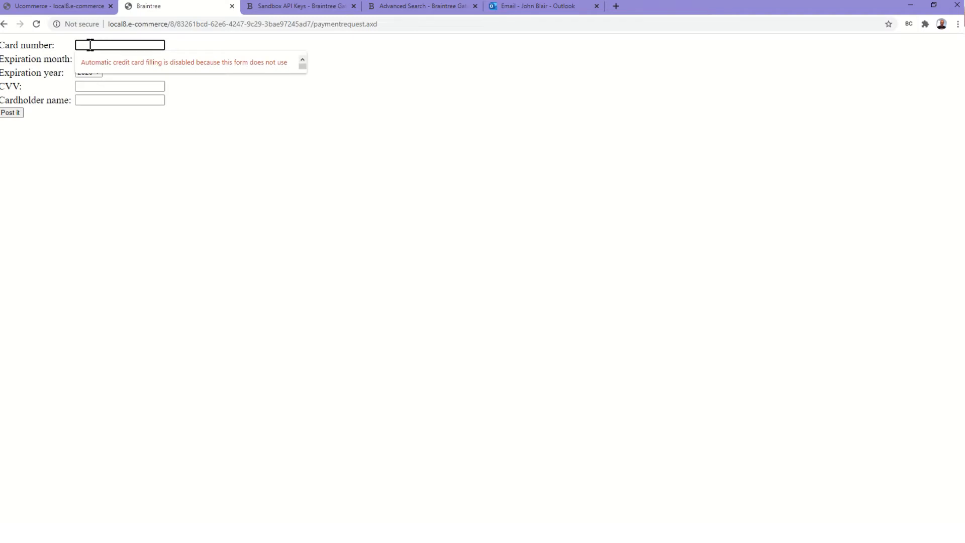
{"action": "key", "text": "ctrl+v"}
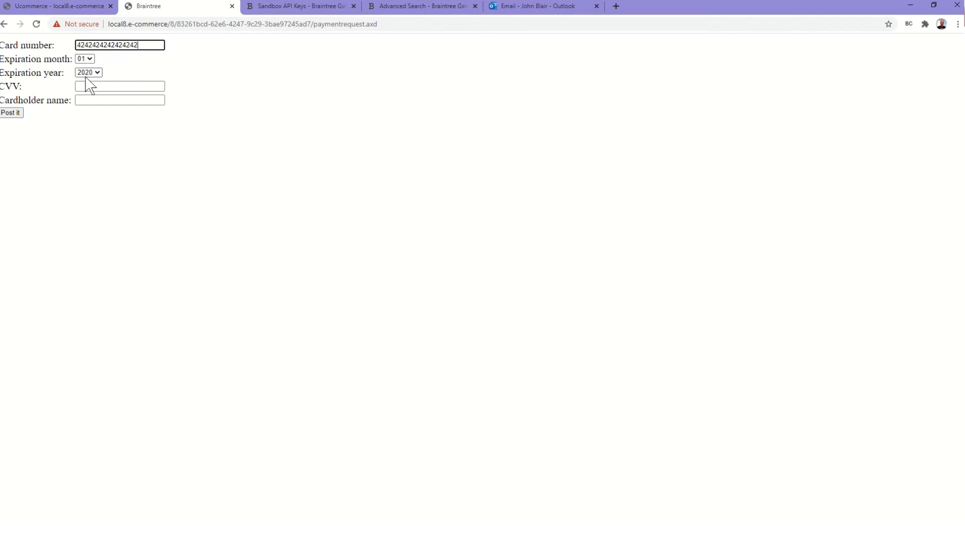
{"action": "left_click", "coordinate": [86, 73]}
{"action": "left_click", "coordinate": [86, 102]}
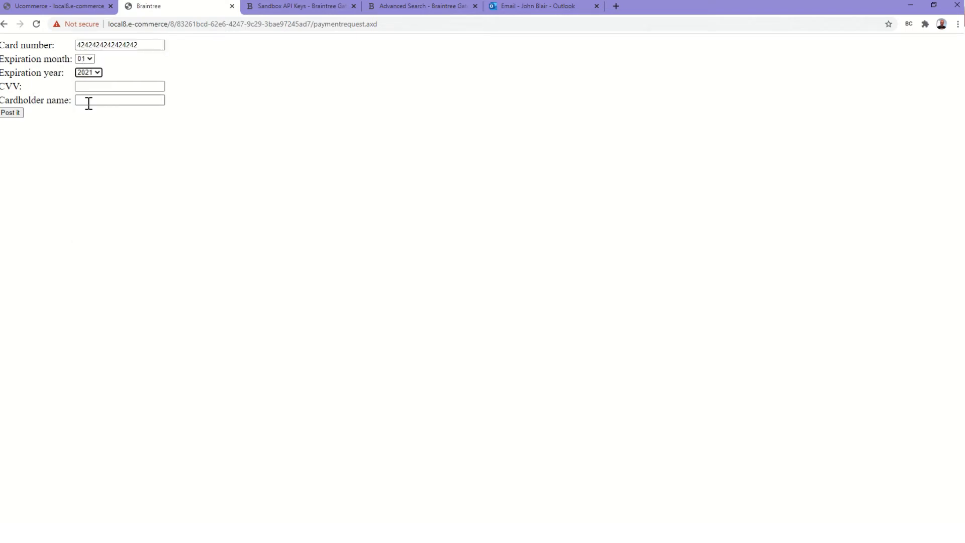
{"action": "left_click", "coordinate": [88, 86]}
{"action": "type", "text": "123"}
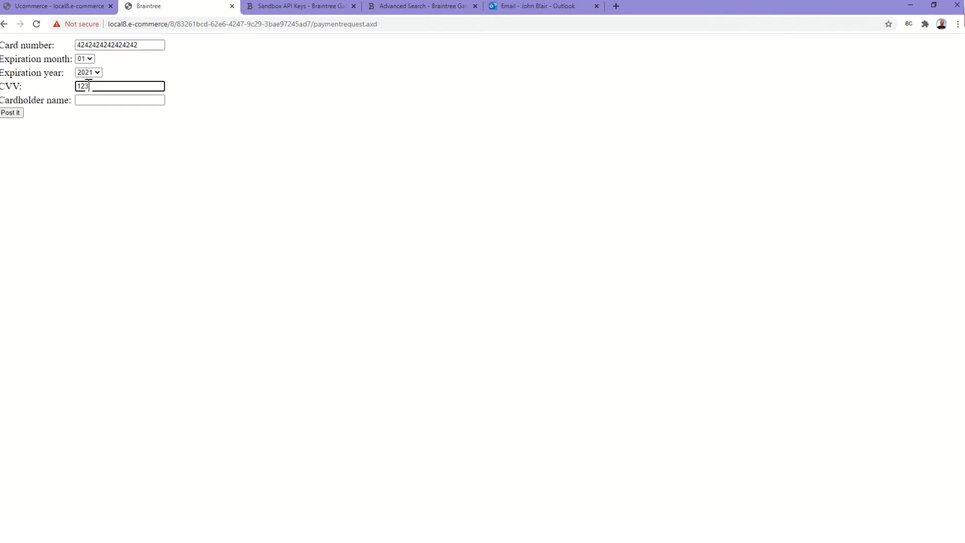
{"action": "left_click", "coordinate": [89, 101]}
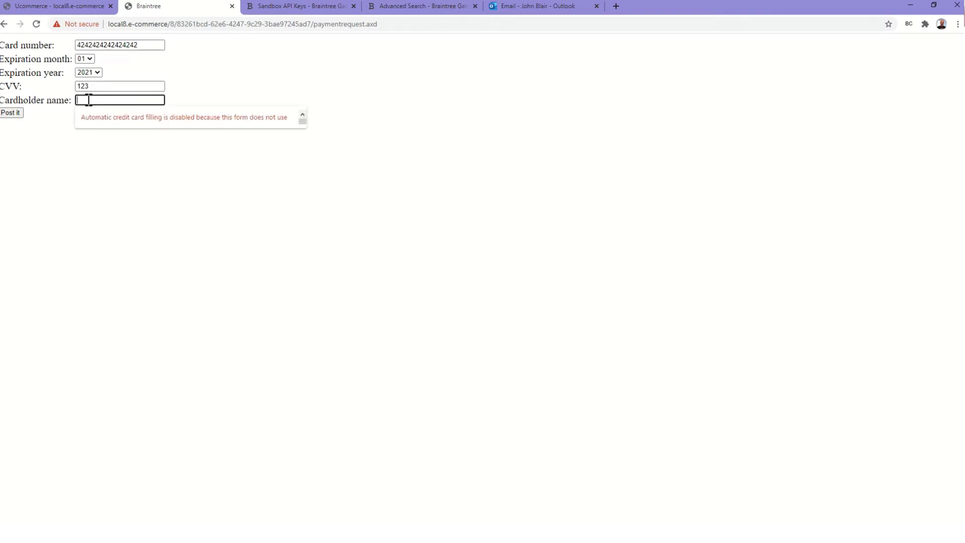
{"action": "type", "text": "j blair"}
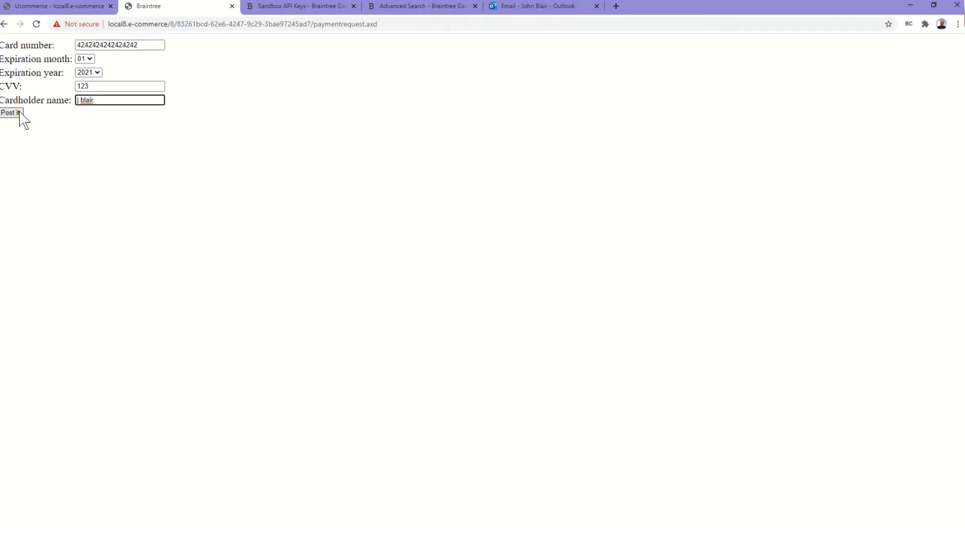
{"action": "right_click", "coordinate": [213, 134]}
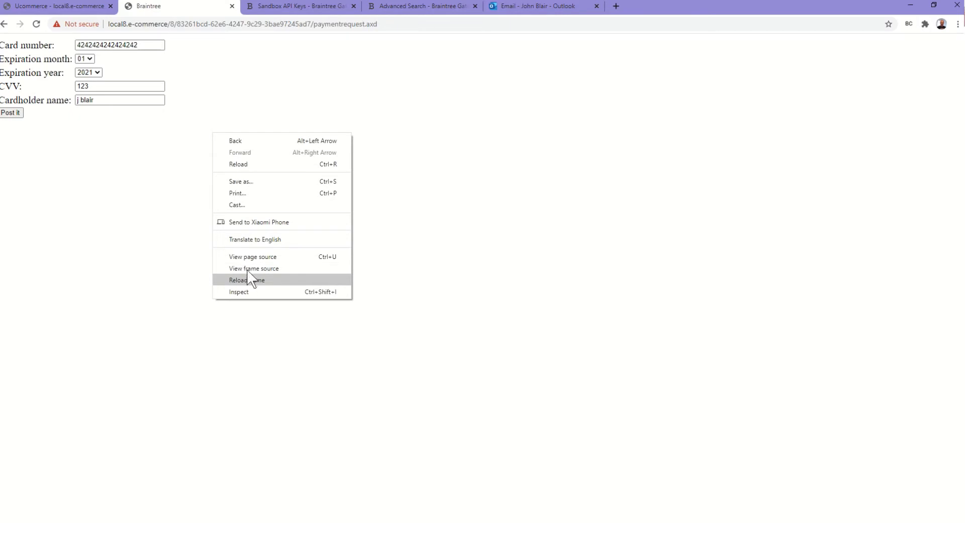
{"action": "left_click", "coordinate": [251, 256]}
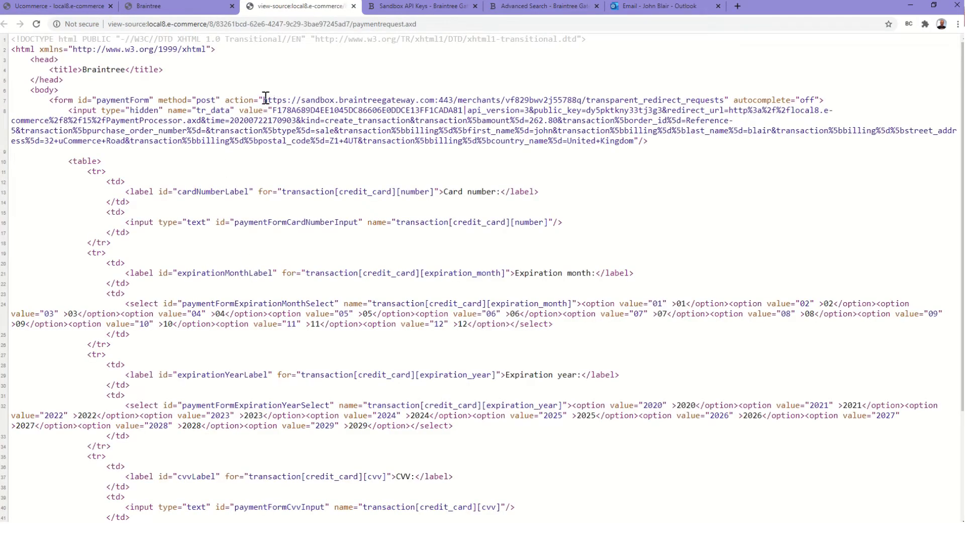
{"action": "left_click_drag", "start_coordinate": [265, 99], "coordinate": [337, 100]}
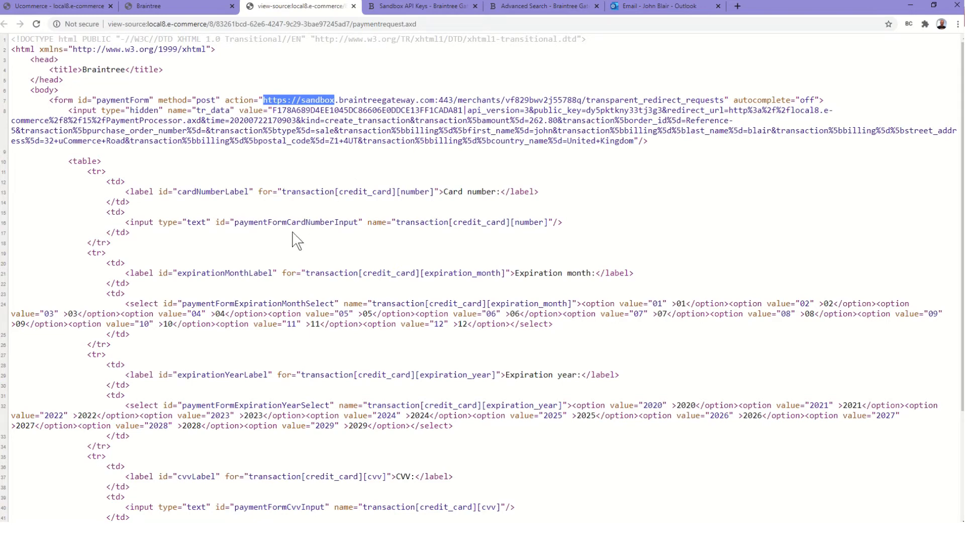
{"action": "scroll", "coordinate": [295, 238], "scroll_direction": "down", "scroll_amount": 3}
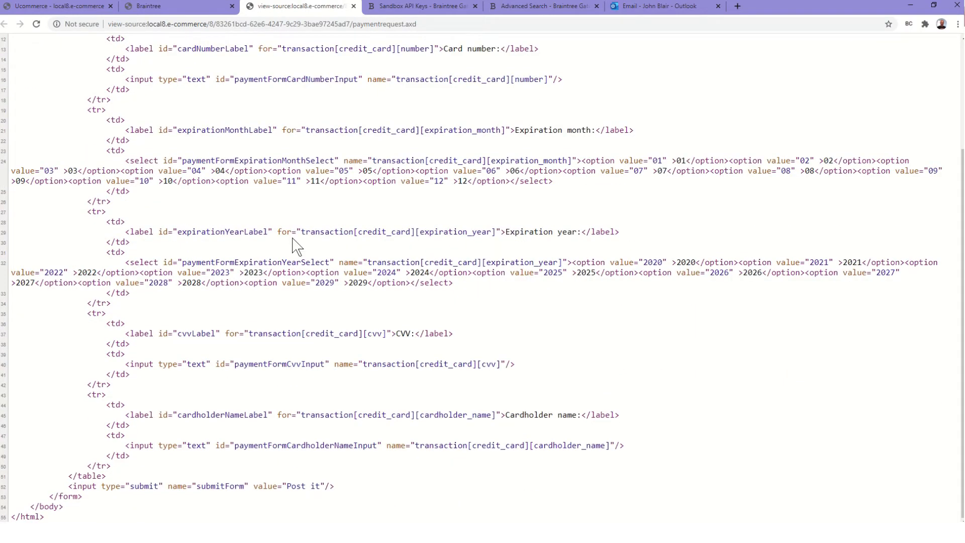
{"action": "scroll", "coordinate": [294, 238], "scroll_direction": "up", "scroll_amount": 3}
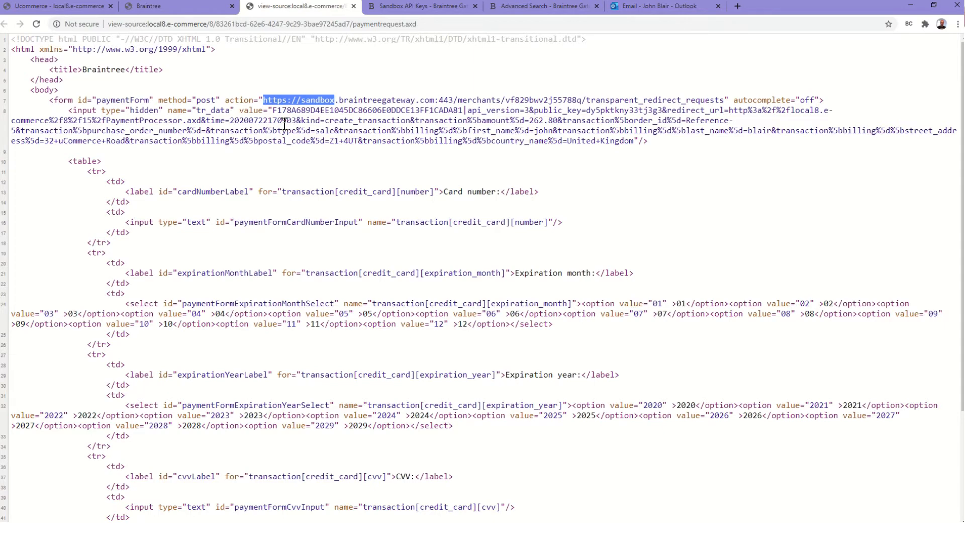
{"action": "left_click", "coordinate": [353, 6]}
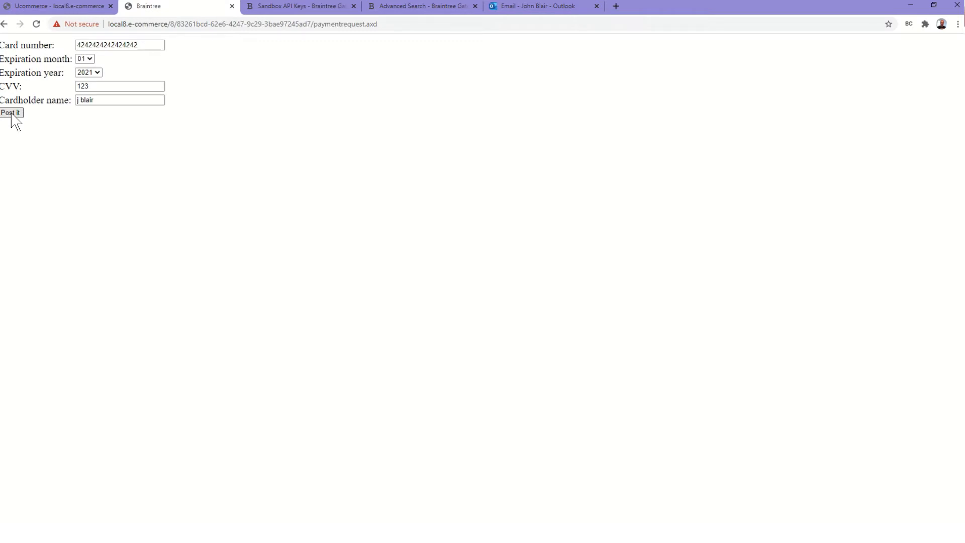
Post the card payment form to place the order and reach the thank-you page
{"action": "left_click", "coordinate": [13, 113]}
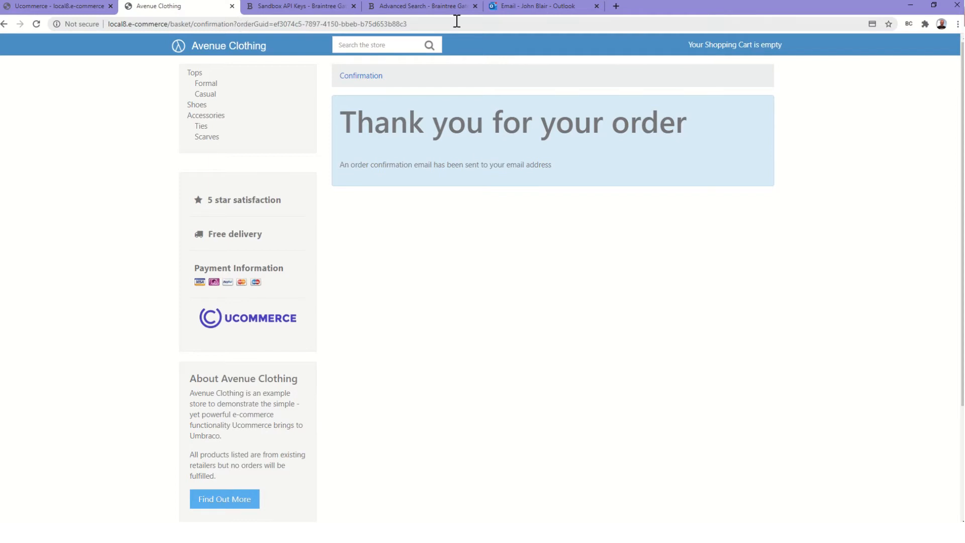
Read the demo shop's Order Confirmation email, checking addresses, the 16" White shirt and the £262.80 total
{"action": "left_click", "coordinate": [511, 6]}
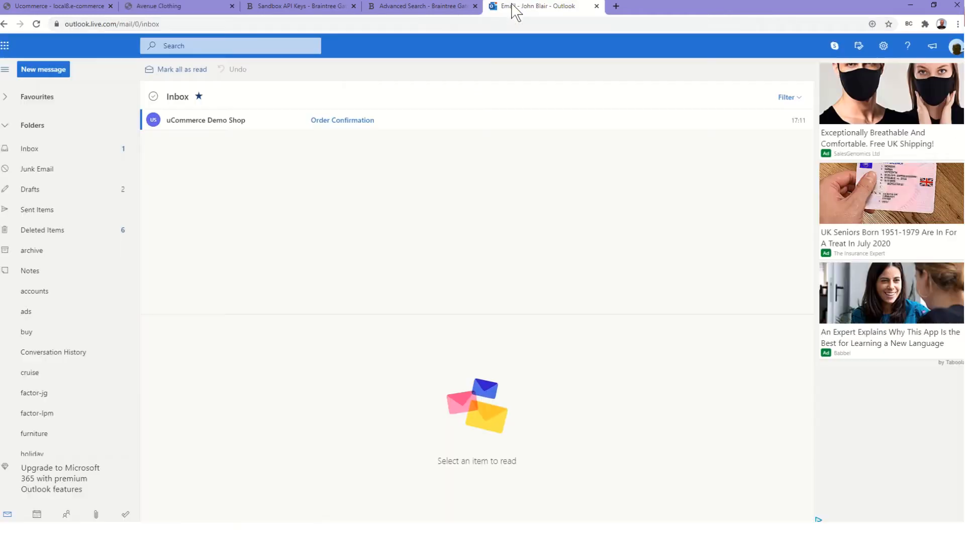
{"action": "left_click", "coordinate": [340, 126]}
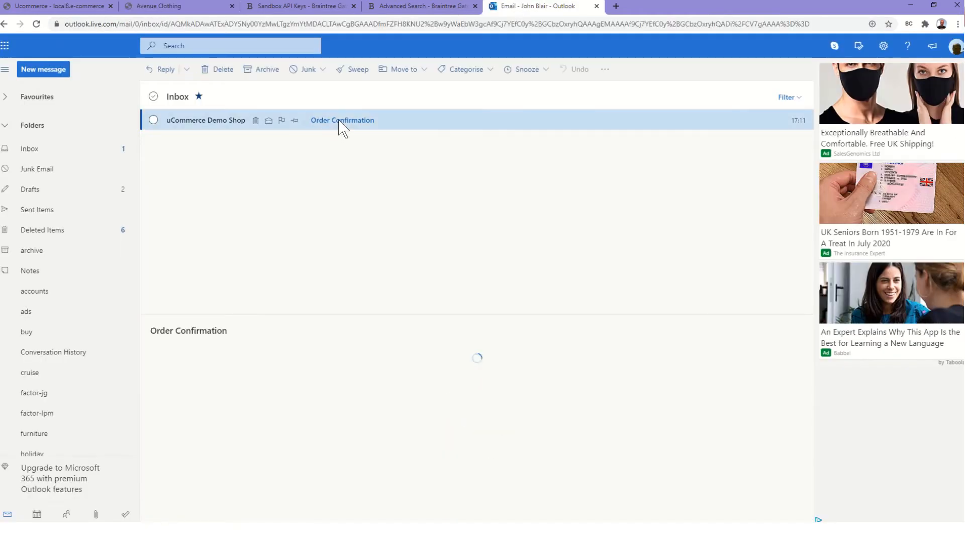
{"action": "scroll", "coordinate": [377, 452], "scroll_direction": "down", "scroll_amount": 10}
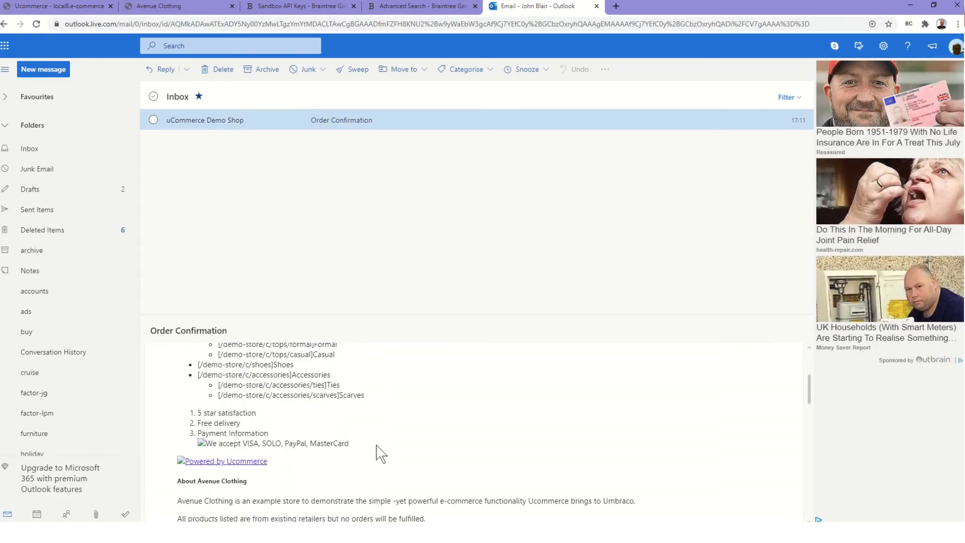
{"action": "scroll", "coordinate": [381, 453], "scroll_direction": "down", "scroll_amount": 8}
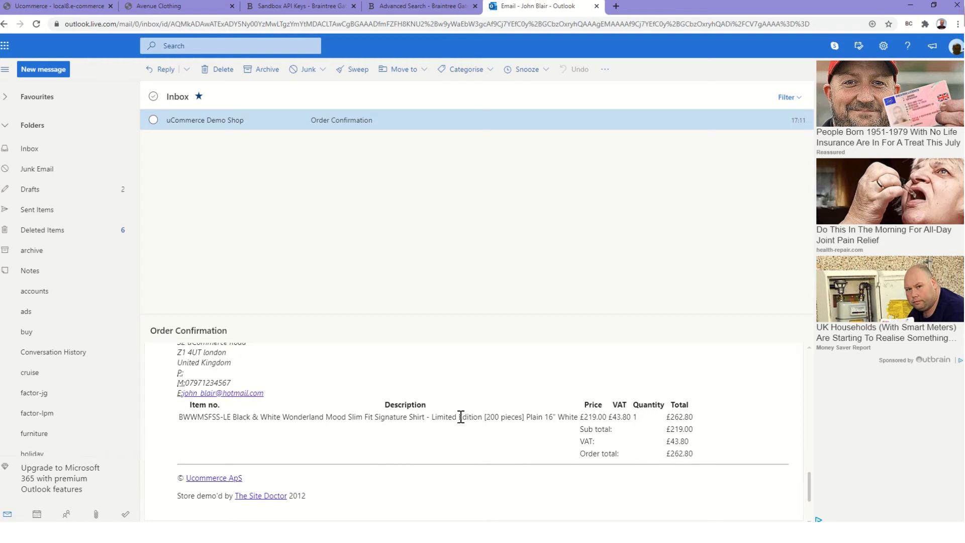
{"action": "scroll", "coordinate": [458, 416], "scroll_direction": "up", "scroll_amount": 1}
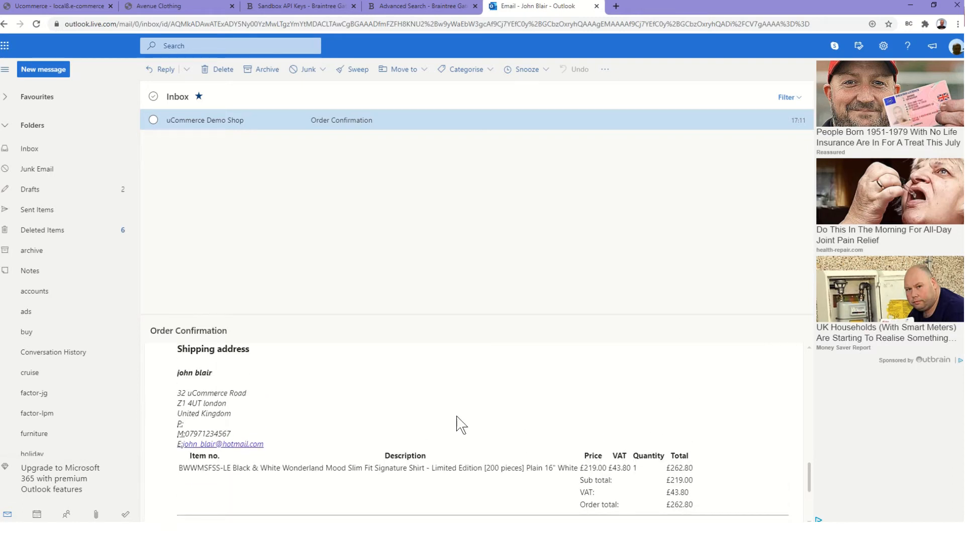
{"action": "scroll", "coordinate": [458, 424], "scroll_direction": "up", "scroll_amount": 3}
{"action": "scroll", "coordinate": [462, 424], "scroll_direction": "down", "scroll_amount": 2}
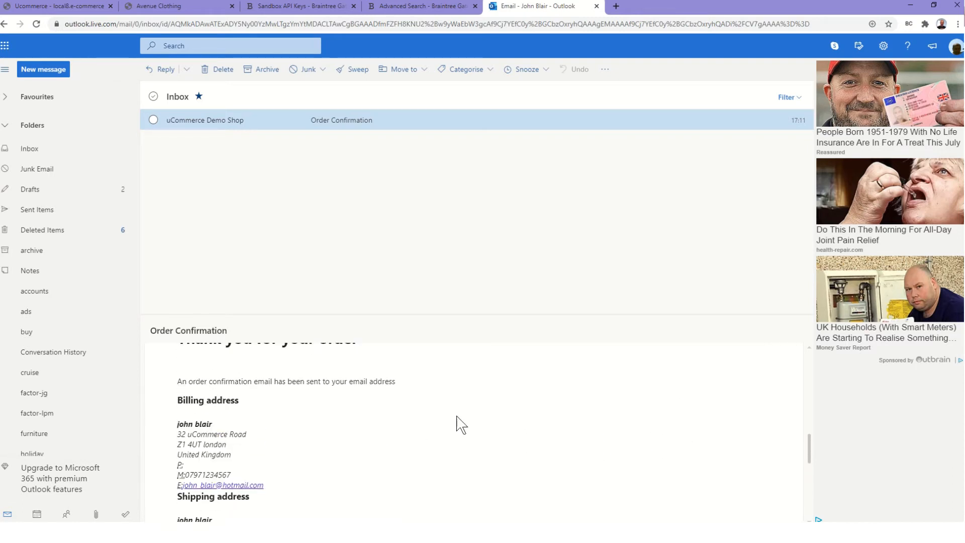
{"action": "scroll", "coordinate": [461, 425], "scroll_direction": "down", "scroll_amount": 2}
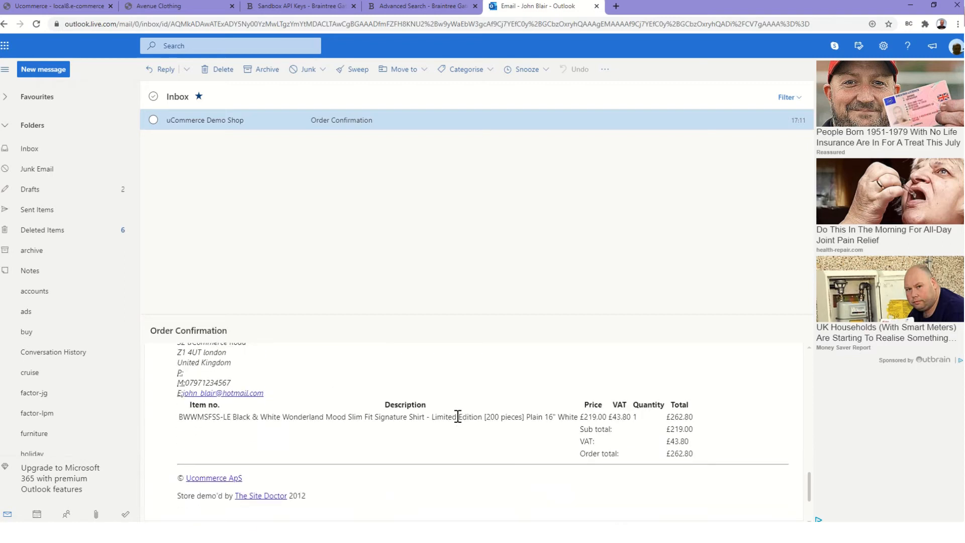
{"action": "scroll", "coordinate": [458, 417], "scroll_direction": "down", "scroll_amount": 1}
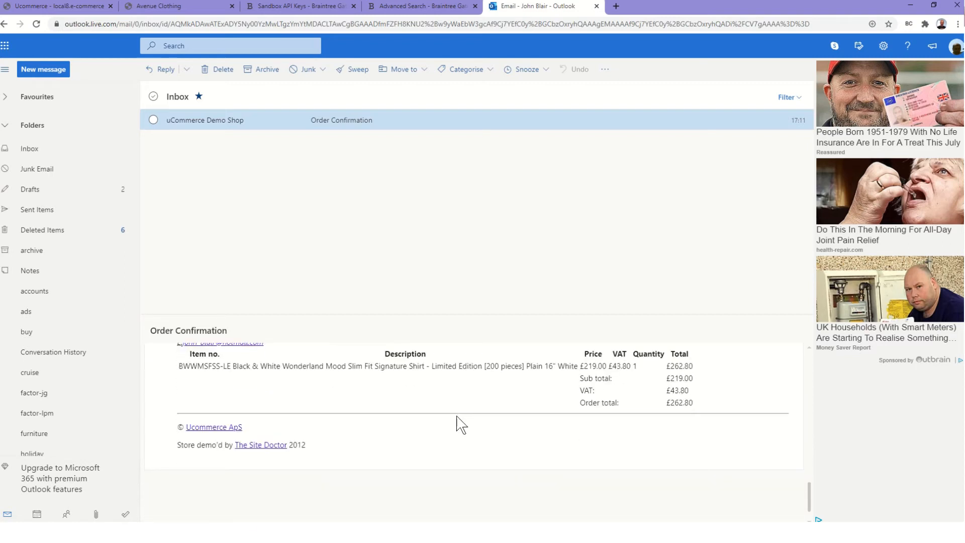
{"action": "scroll", "coordinate": [460, 425], "scroll_direction": "up", "scroll_amount": 8}
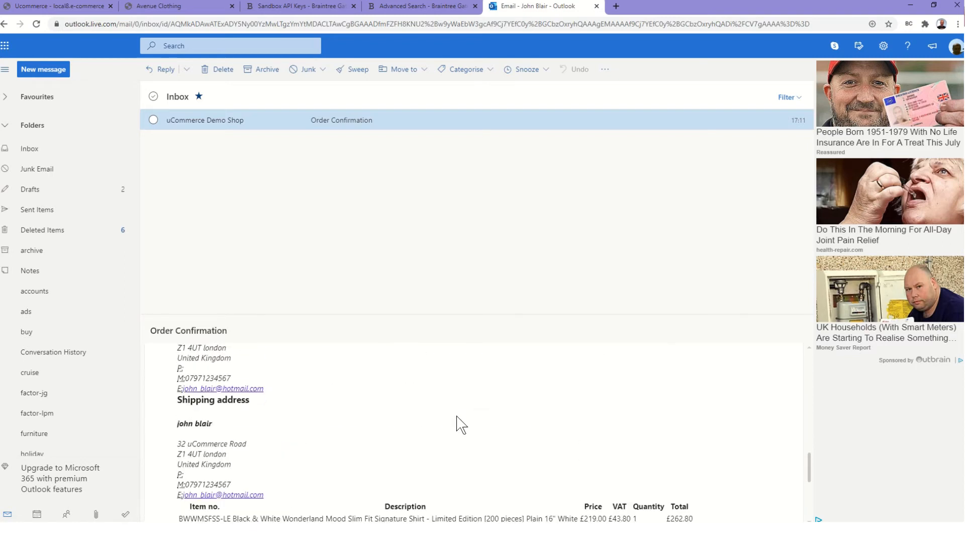
Search Braintree transactions created this month (07/01/2020–07/31/2020) to find the new £262.80 sale
{"action": "left_click", "coordinate": [295, 9]}
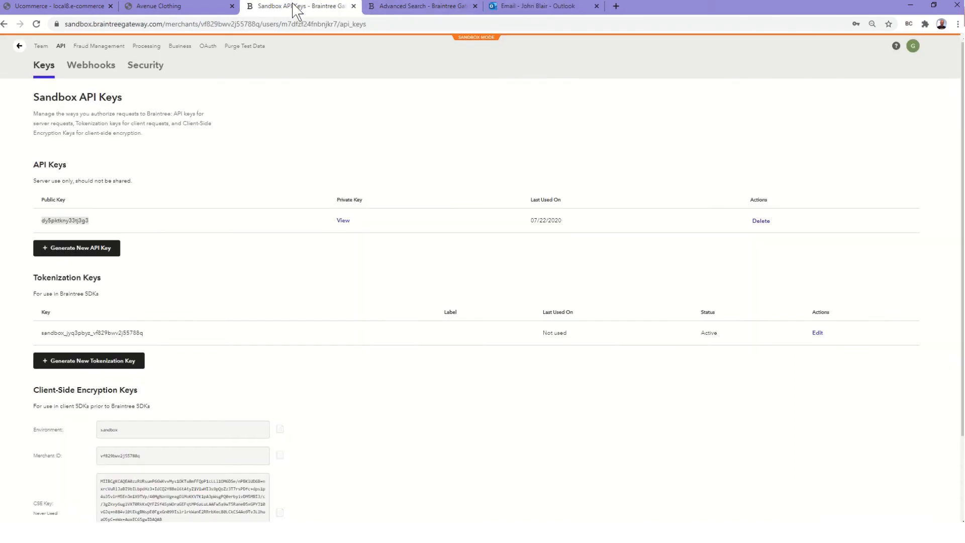
{"action": "left_click", "coordinate": [412, 11]}
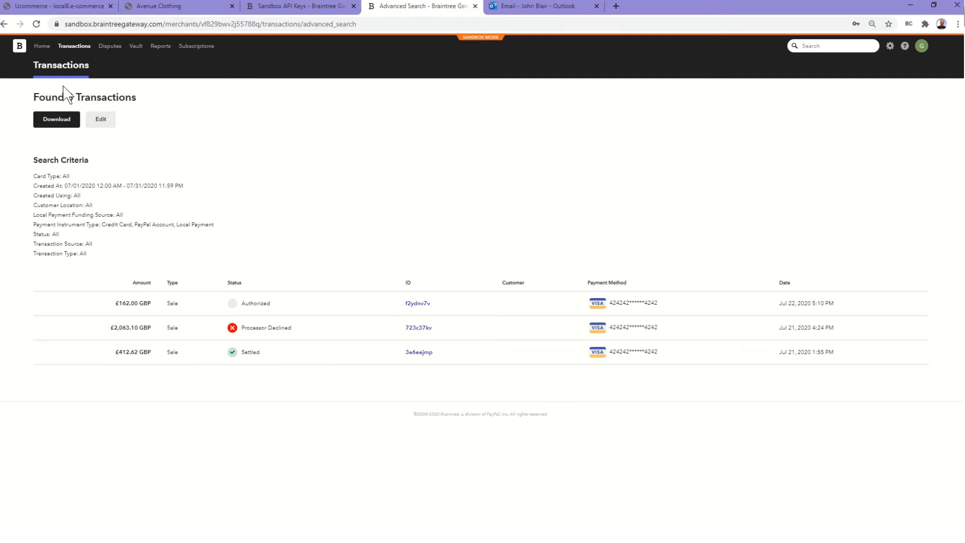
{"action": "left_click", "coordinate": [59, 73]}
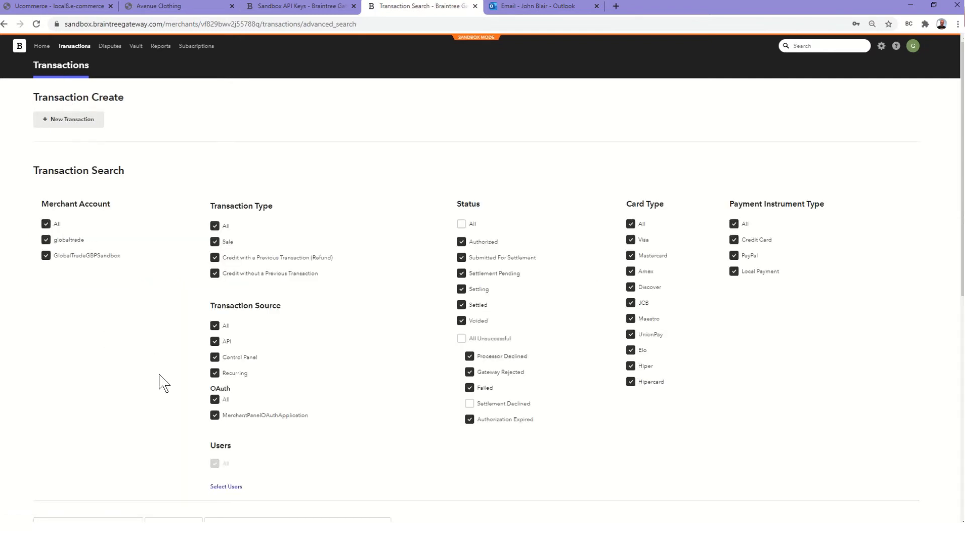
{"action": "scroll", "coordinate": [138, 400], "scroll_direction": "down", "scroll_amount": 6}
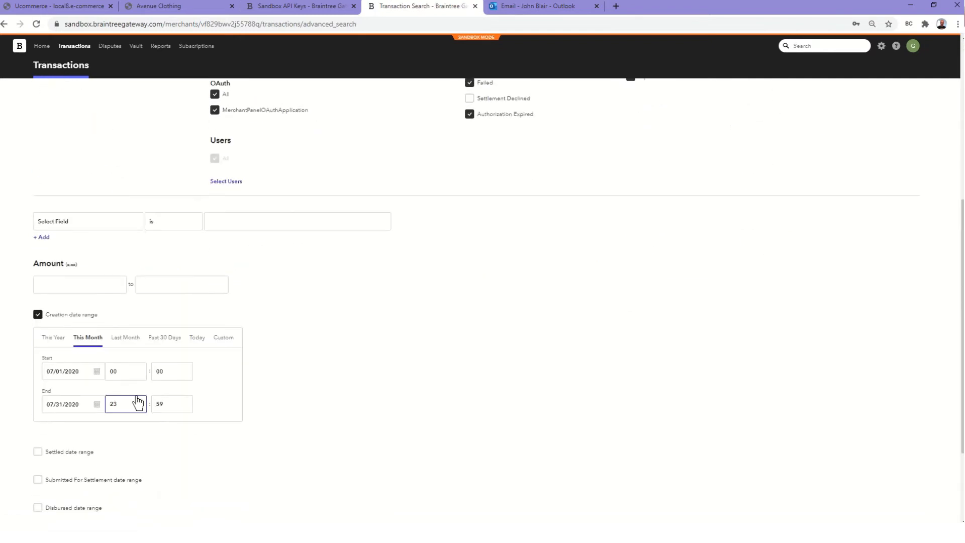
{"action": "scroll", "coordinate": [138, 401], "scroll_direction": "down", "scroll_amount": 3}
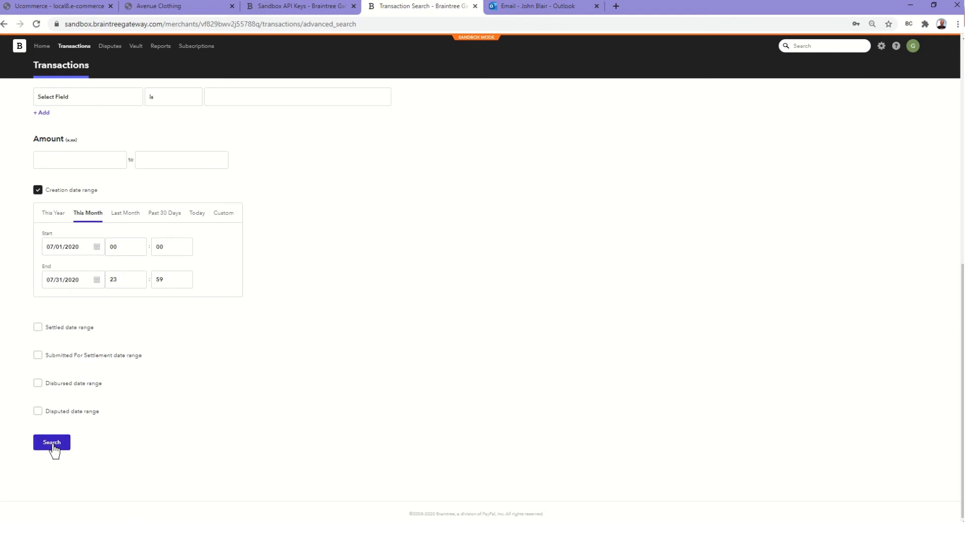
{"action": "left_click", "coordinate": [53, 445]}
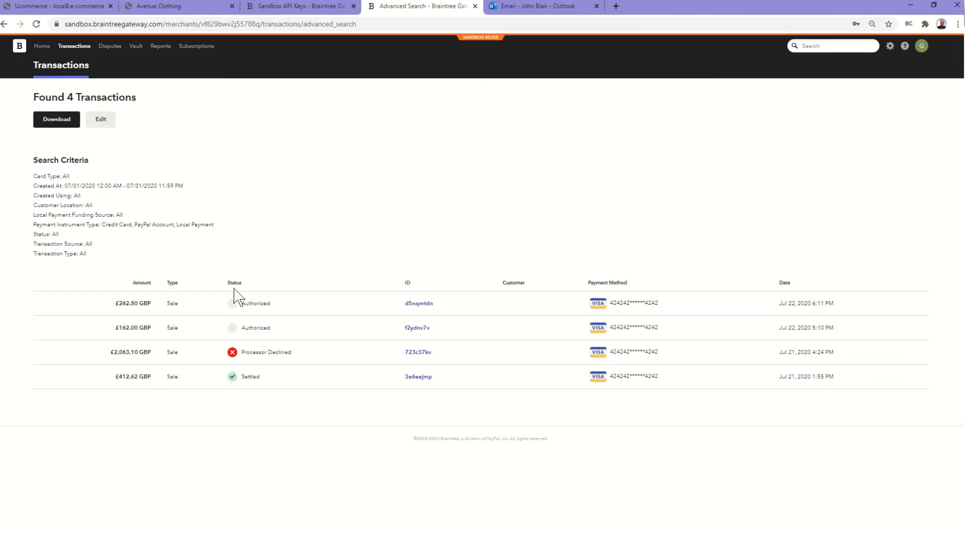
Open the detail page of the new £262.80 authorized transaction
{"action": "left_click", "coordinate": [416, 305]}
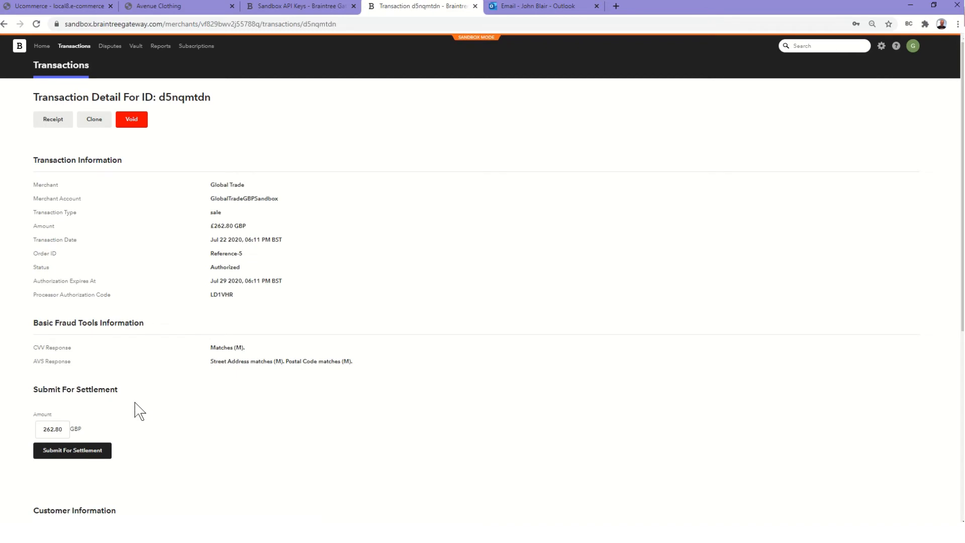
{"action": "scroll", "coordinate": [139, 411], "scroll_direction": "down", "scroll_amount": 1}
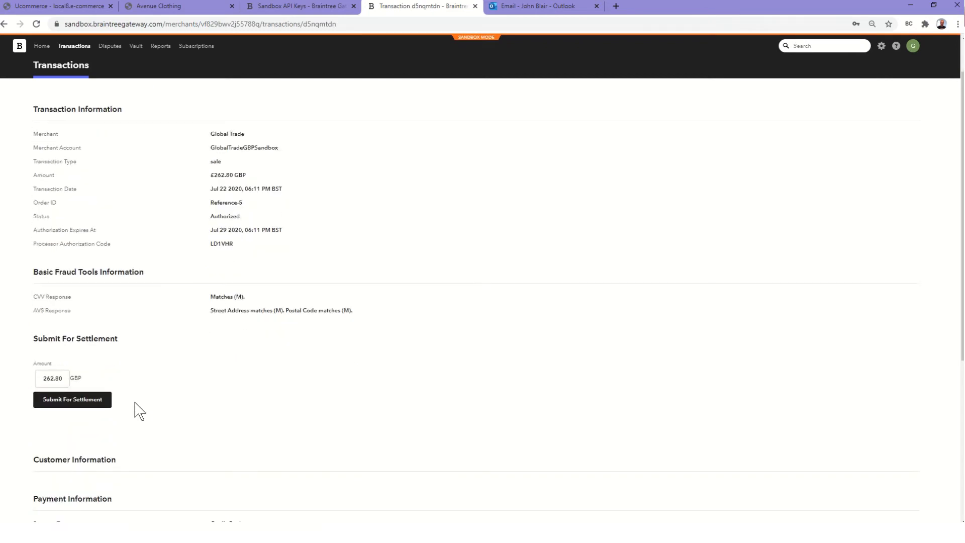
{"action": "scroll", "coordinate": [139, 410], "scroll_direction": "up", "scroll_amount": 1}
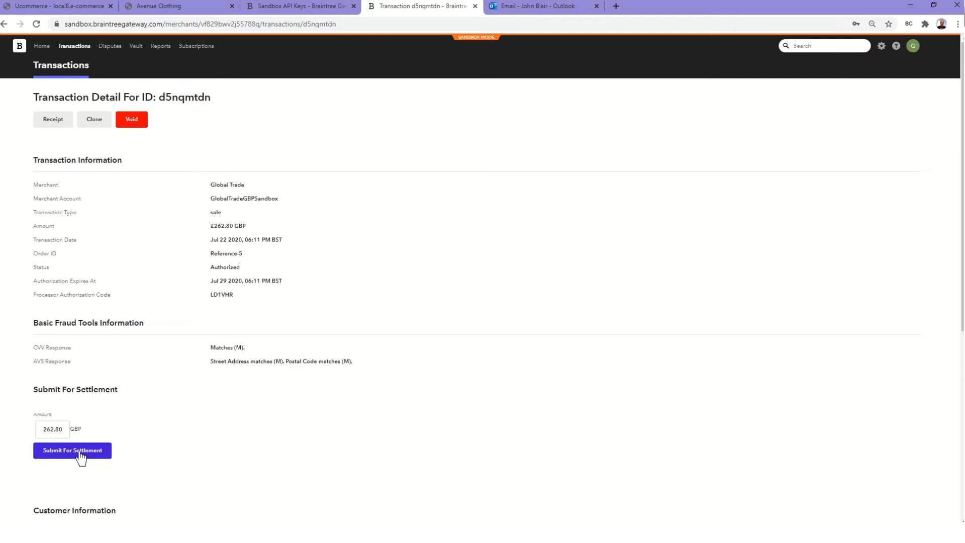
Submit 262.80 for settlement and check the History table for Submitted For Settlement
{"action": "left_click", "coordinate": [80, 453]}
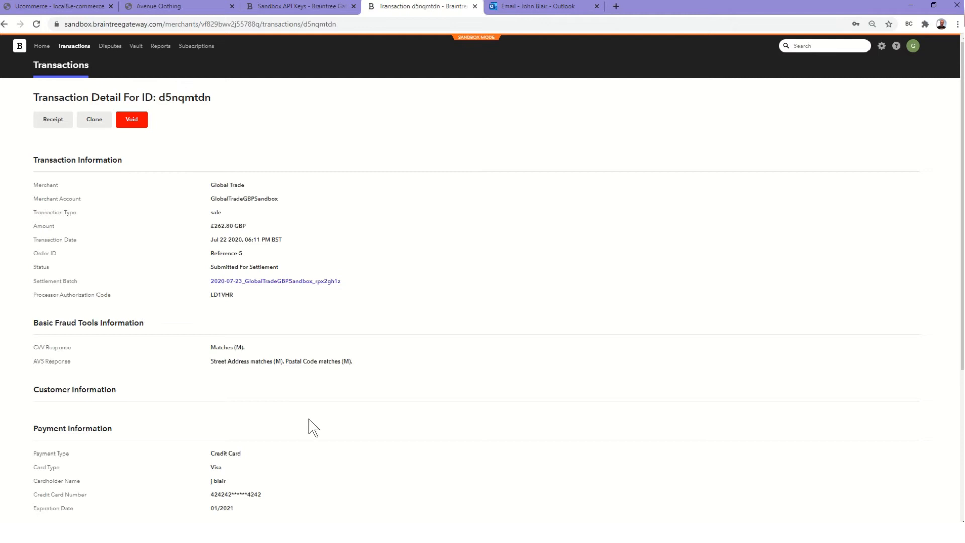
{"action": "scroll", "coordinate": [313, 427], "scroll_direction": "down", "scroll_amount": 1}
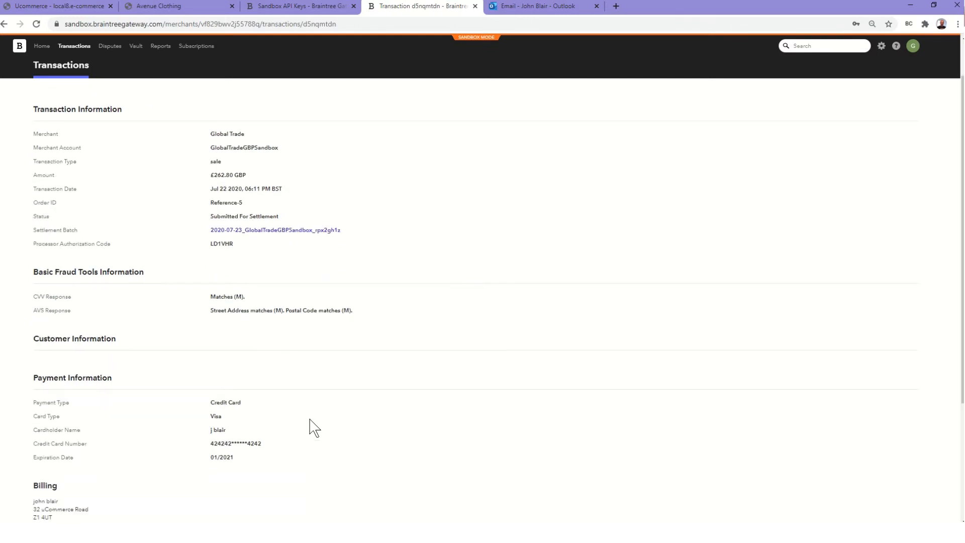
{"action": "scroll", "coordinate": [312, 427], "scroll_direction": "down", "scroll_amount": 3}
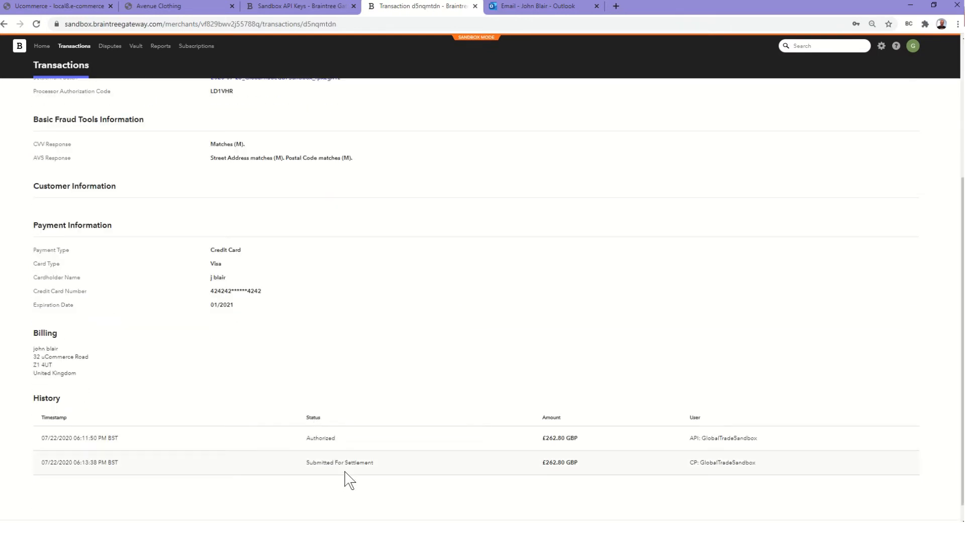
{"action": "scroll", "coordinate": [442, 388], "scroll_direction": "up", "scroll_amount": 4}
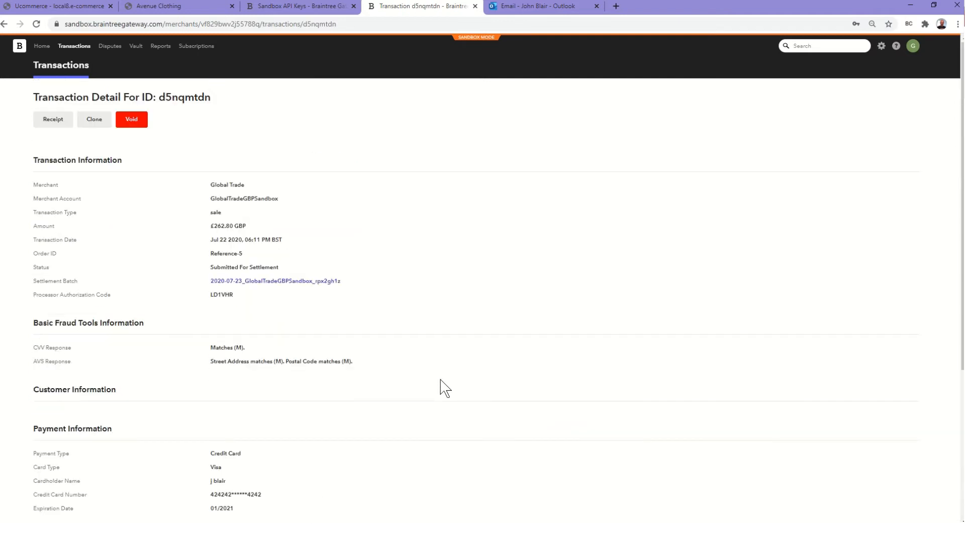
Browse the Braintree Transaction Search filters, then move on to the Sandbox API Keys page and SSMS
{"action": "left_click", "coordinate": [62, 73]}
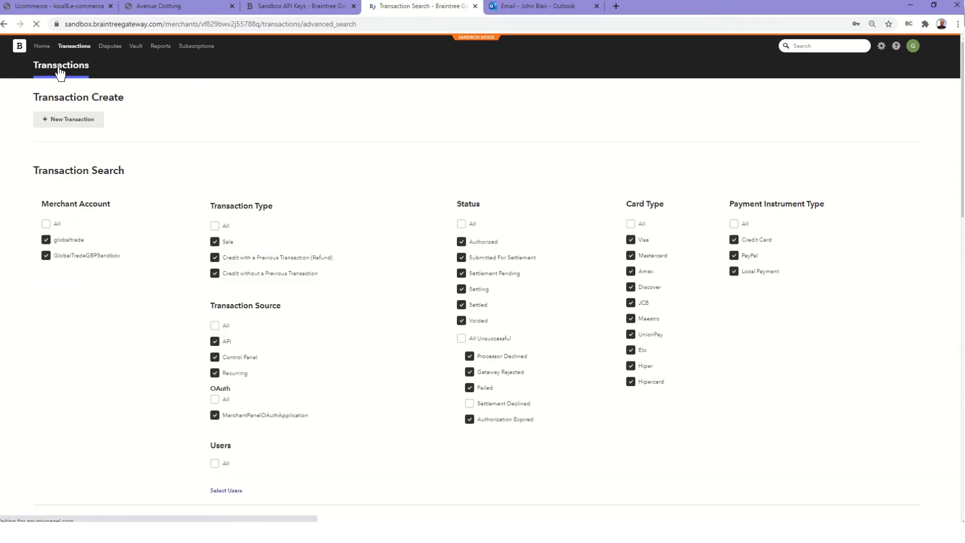
{"action": "scroll", "coordinate": [101, 387], "scroll_direction": "down", "scroll_amount": 4}
{"action": "left_click", "coordinate": [102, 387]}
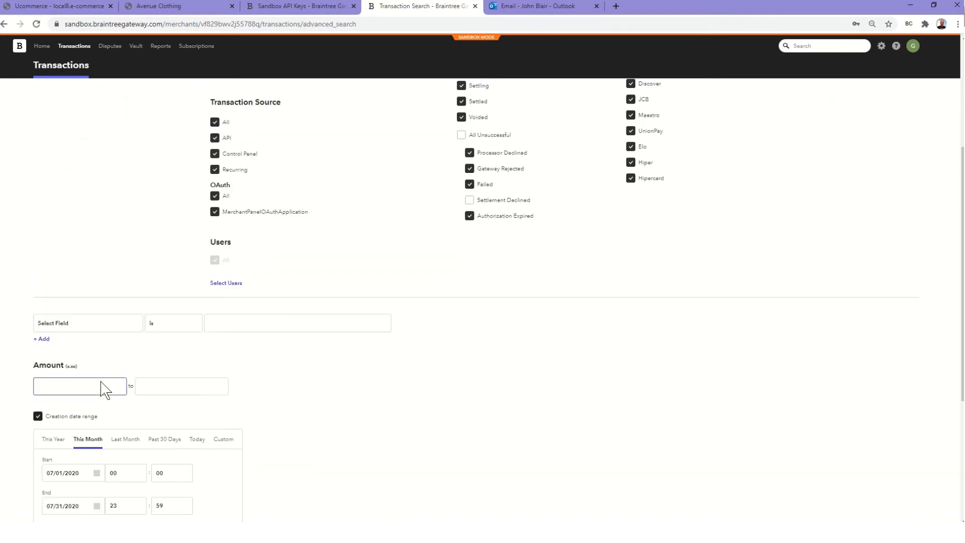
{"action": "scroll", "coordinate": [102, 389], "scroll_direction": "down", "scroll_amount": 3}
{"action": "scroll", "coordinate": [102, 390], "scroll_direction": "down", "scroll_amount": 2}
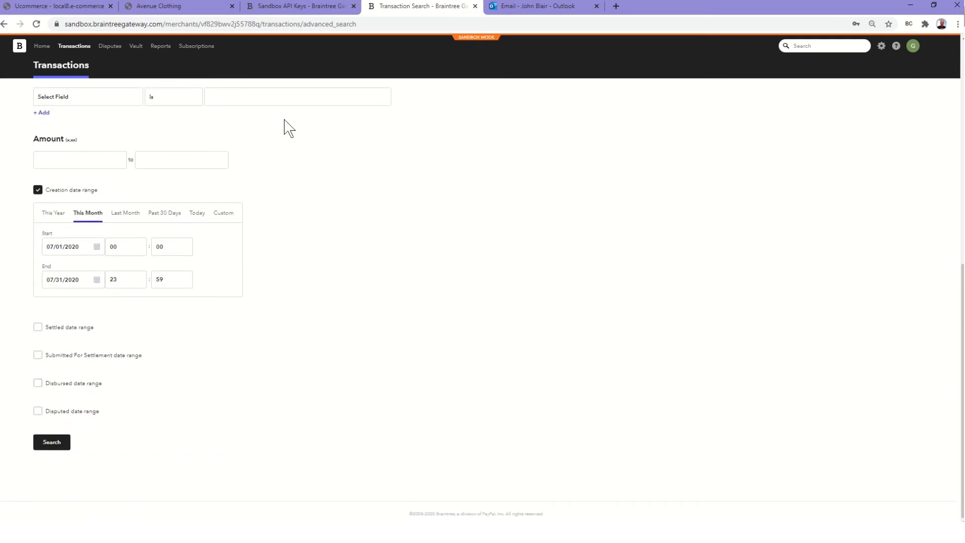
{"action": "left_click", "coordinate": [299, 7]}
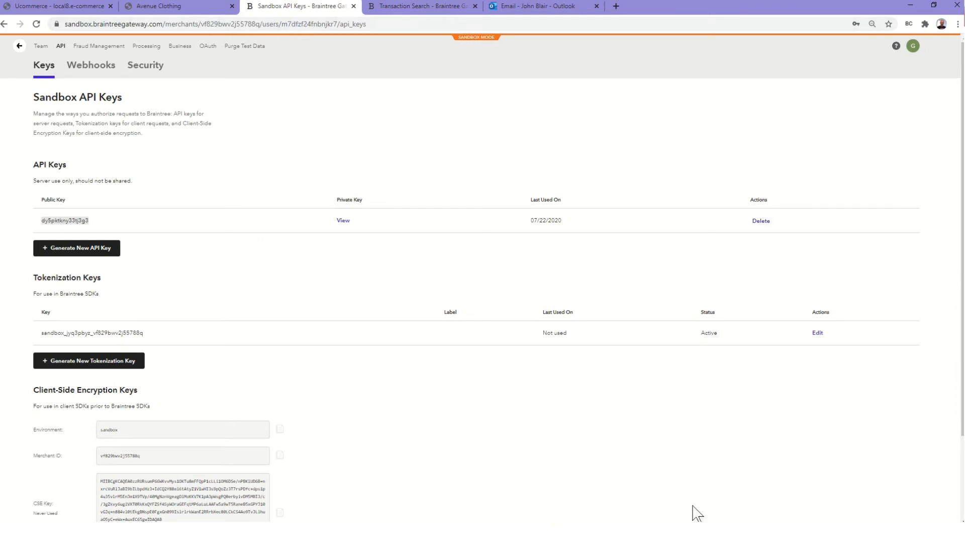
{"action": "mouse_move", "coordinate": [676, 532]}
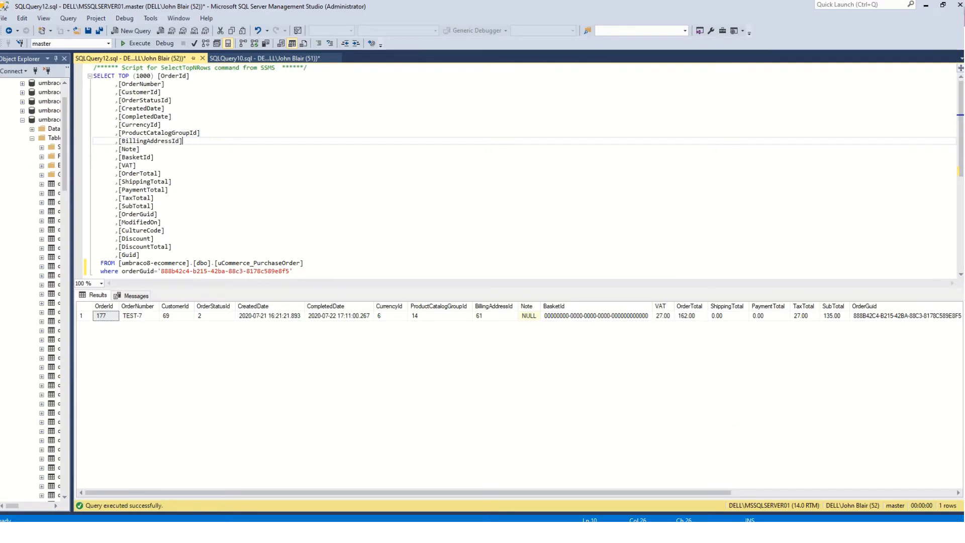
Check the uCommerce_PurchaseOrder query's WHERE condition, then bring back the Sandbox API Keys page
{"action": "left_click", "coordinate": [214, 230]}
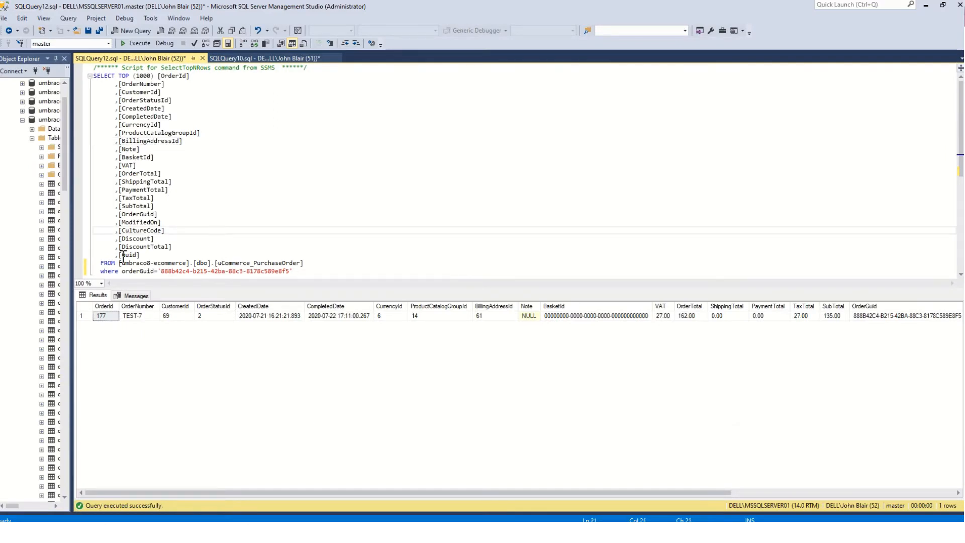
{"action": "left_click", "coordinate": [99, 271]}
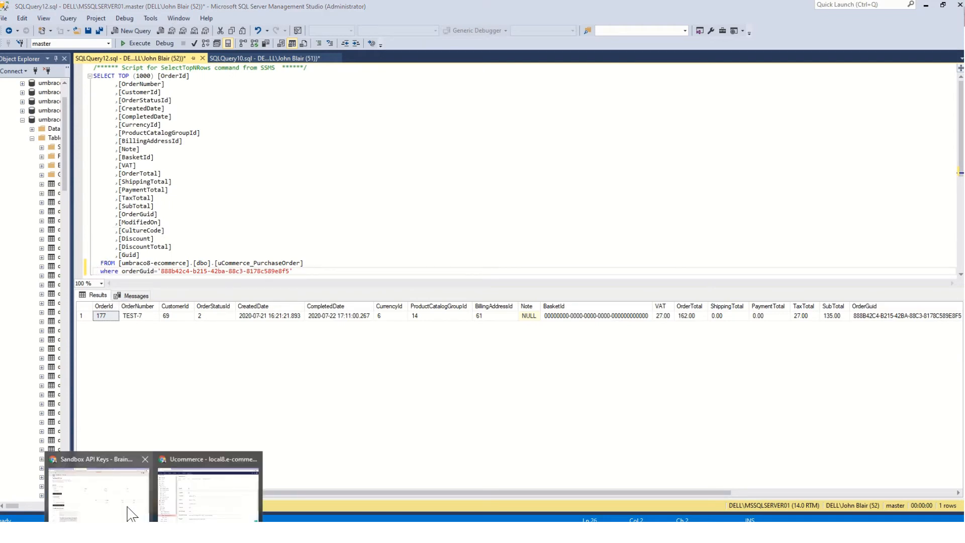
{"action": "left_click", "coordinate": [132, 513]}
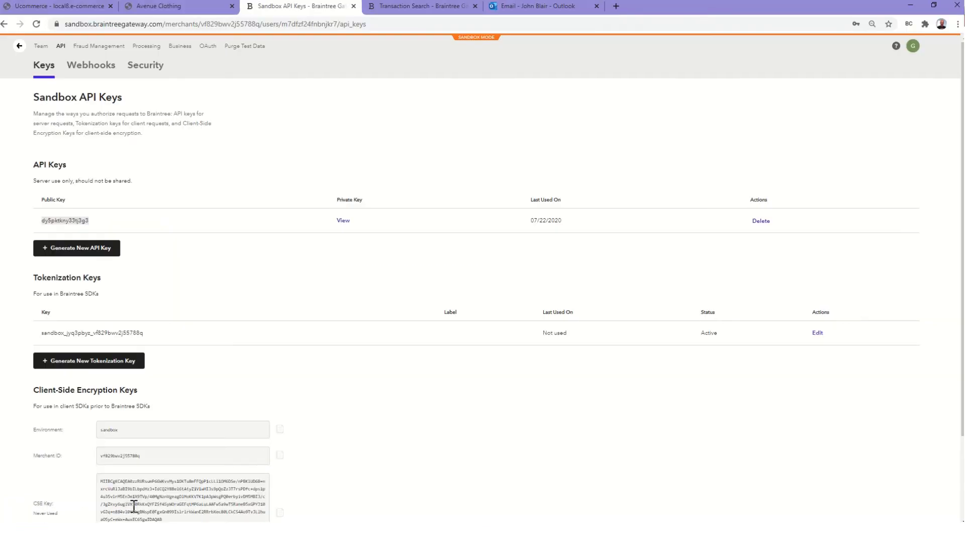
Copy the new order's orderGuid from the Avenue Clothing confirmation page URL, then return to SSMS
{"action": "left_click", "coordinate": [164, 13]}
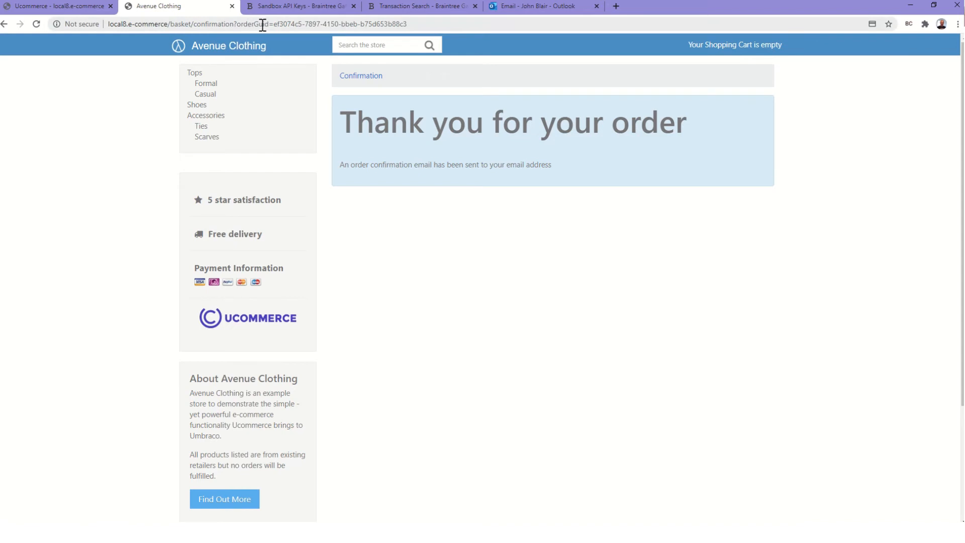
{"action": "left_click_drag", "start_coordinate": [237, 25], "coordinate": [421, 23]}
{"action": "key", "text": "ctrl+c"}
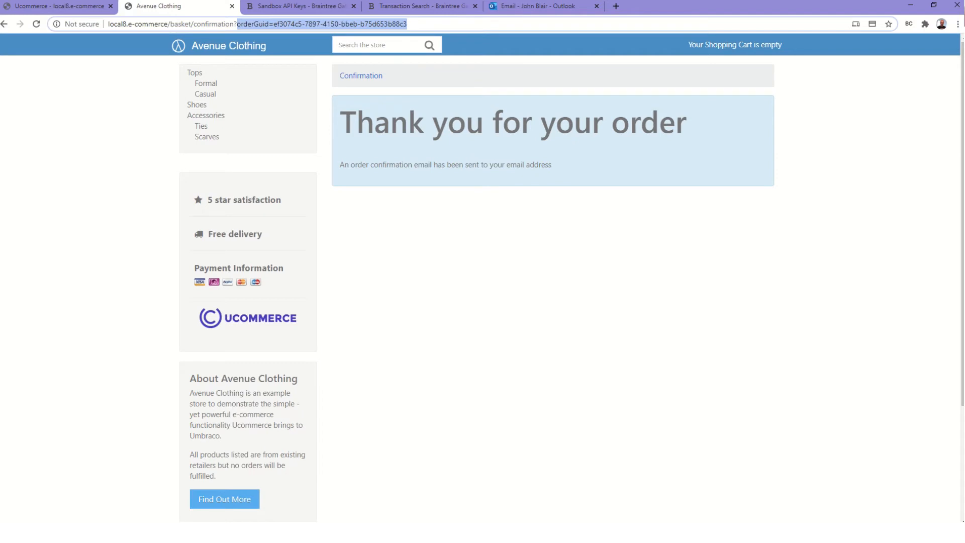
{"action": "mouse_move", "coordinate": [576, 532]}
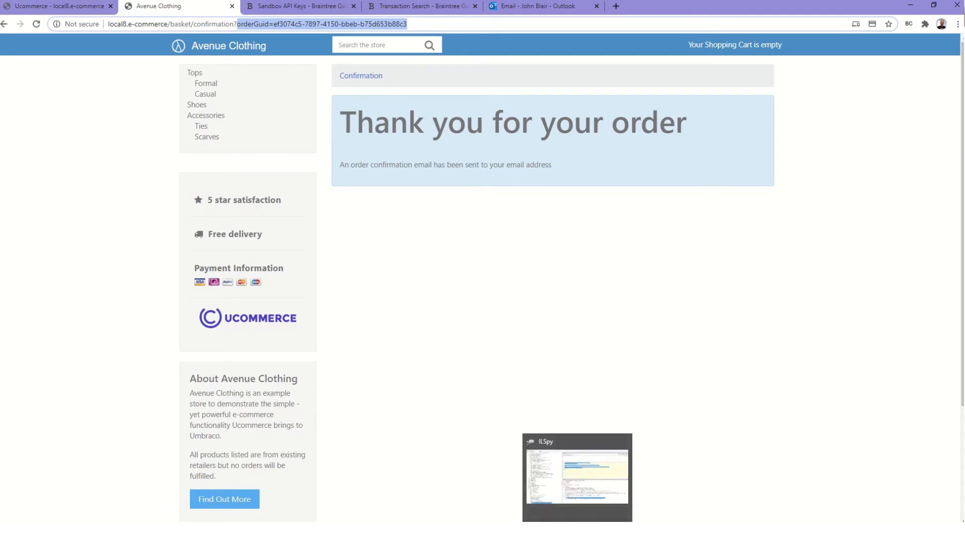
{"action": "left_click", "coordinate": [676, 532]}
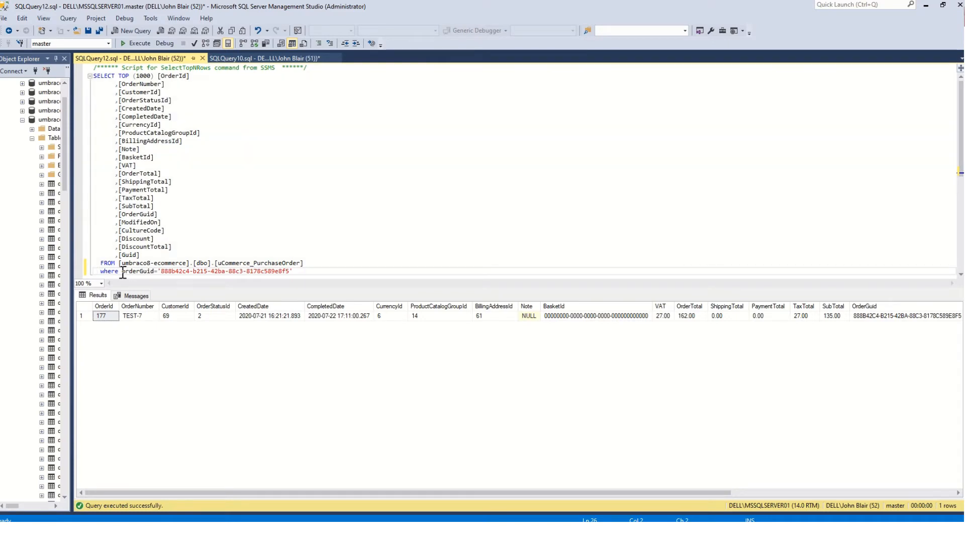
Filter the purchase order query on the new quoted GUID and run it, returning TEST-8 at 262.80
{"action": "left_click_drag", "start_coordinate": [122, 272], "coordinate": [311, 271]}
{"action": "key", "text": "ctrl+v"}
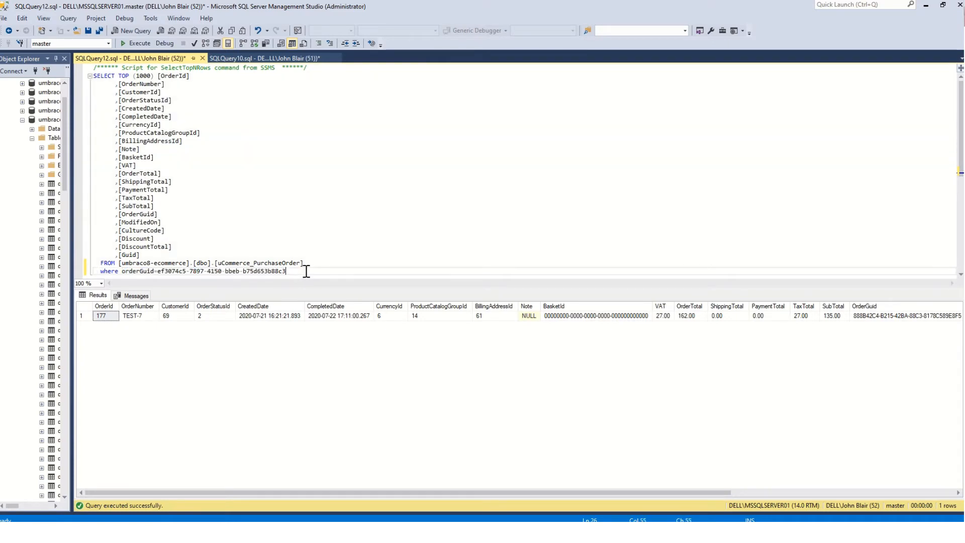
{"action": "left_click", "coordinate": [159, 274]}
{"action": "type", "text": "'"}
{"action": "left_click", "coordinate": [297, 266]}
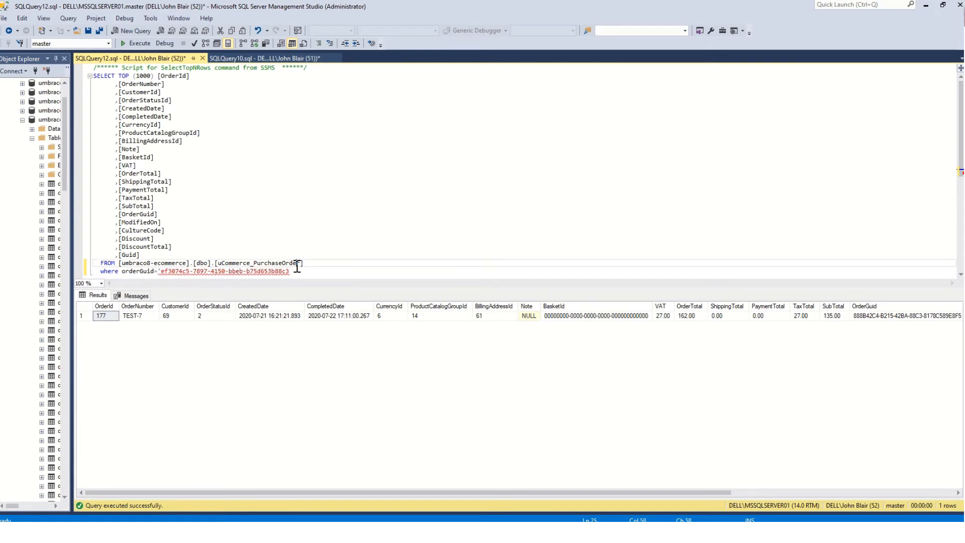
{"action": "left_click", "coordinate": [295, 271]}
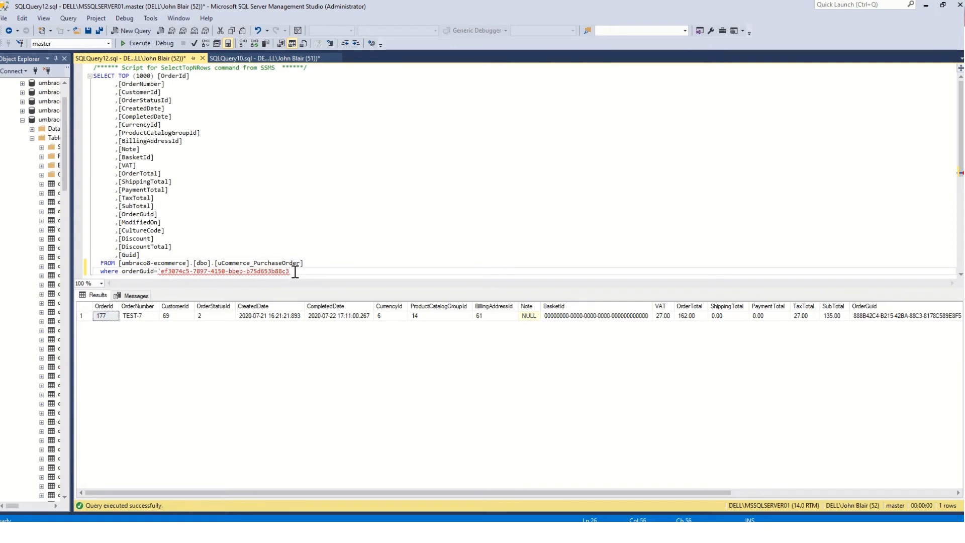
{"action": "type", "text": "'"}
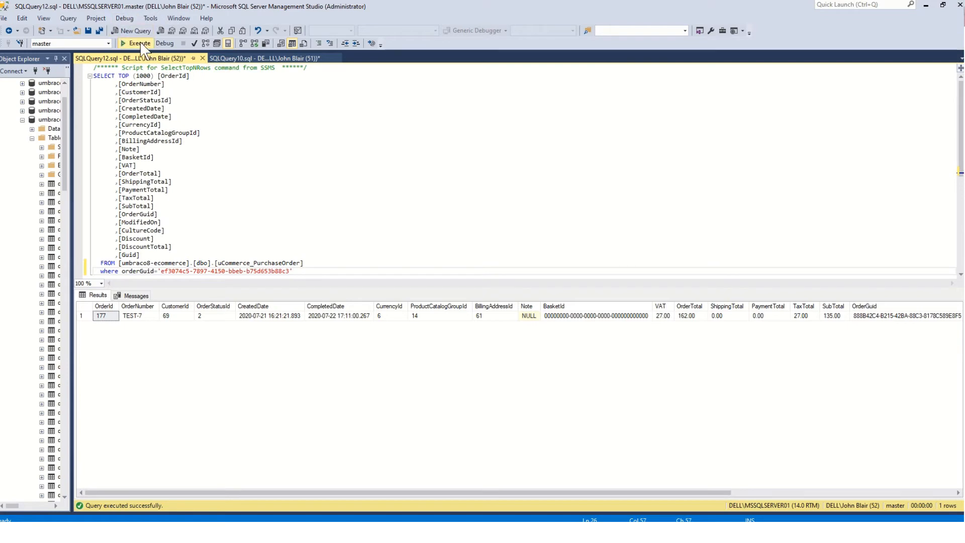
{"action": "left_click", "coordinate": [140, 44]}
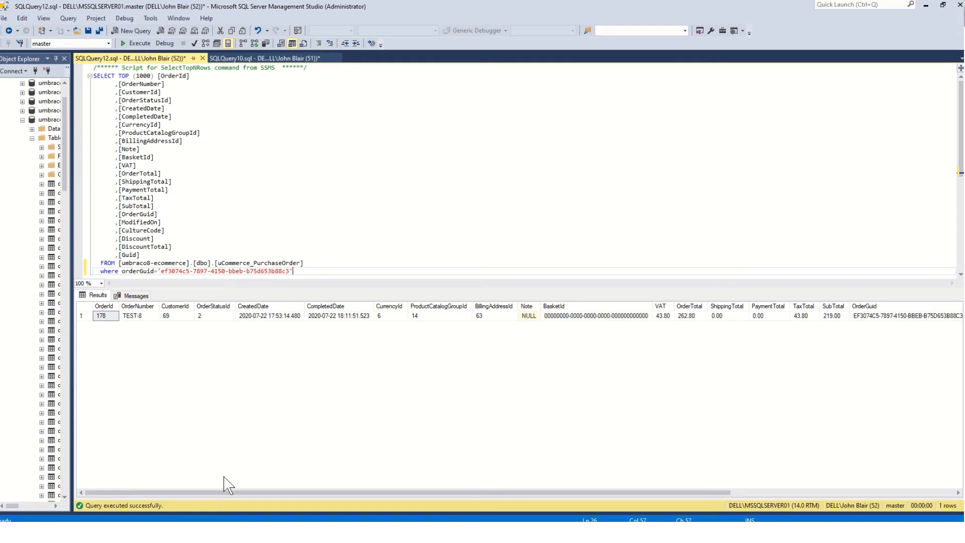
{"action": "mouse_move", "coordinate": [153, 532]}
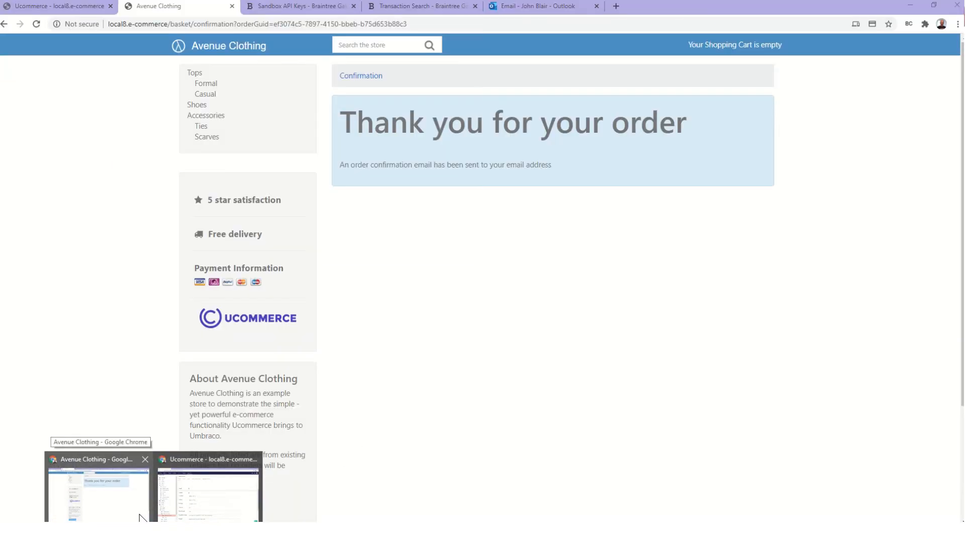
Bring the Ucommerce backoffice browser window to the front
{"action": "left_click", "coordinate": [141, 517]}
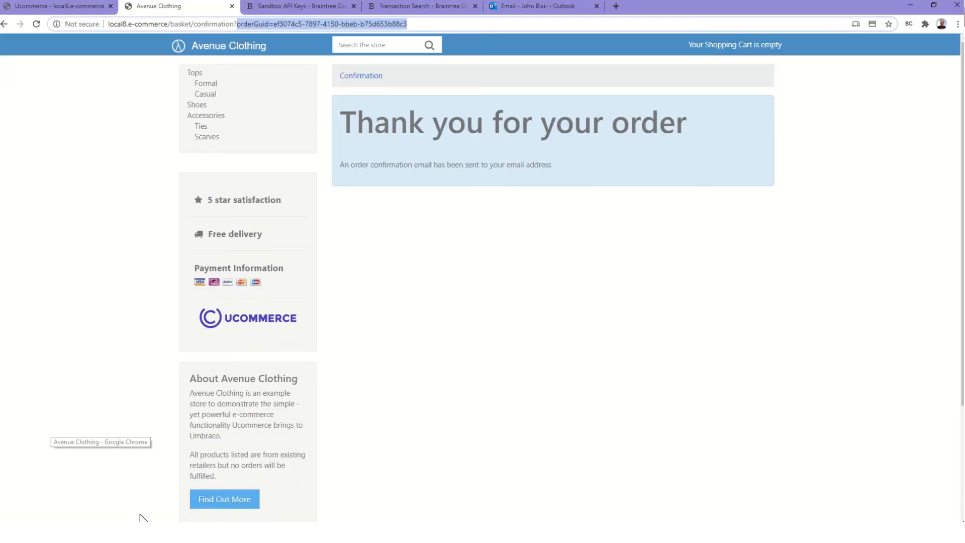
{"action": "mouse_move", "coordinate": [153, 531]}
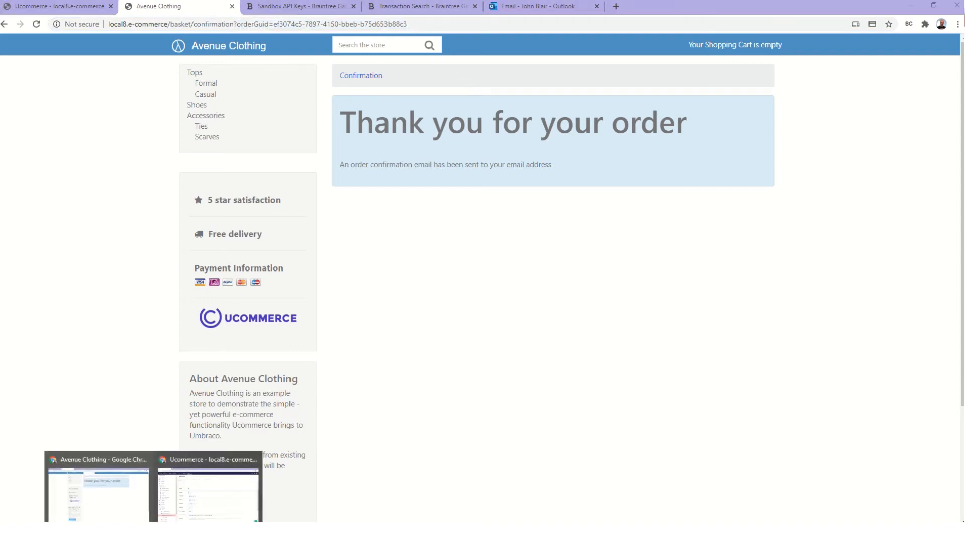
{"action": "left_click", "coordinate": [200, 514]}
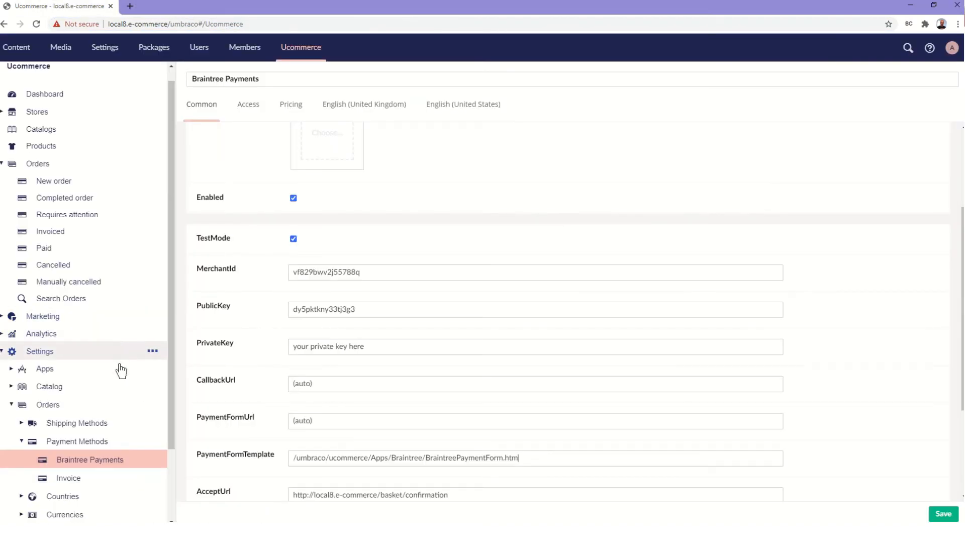
{"action": "left_click", "coordinate": [153, 532]}
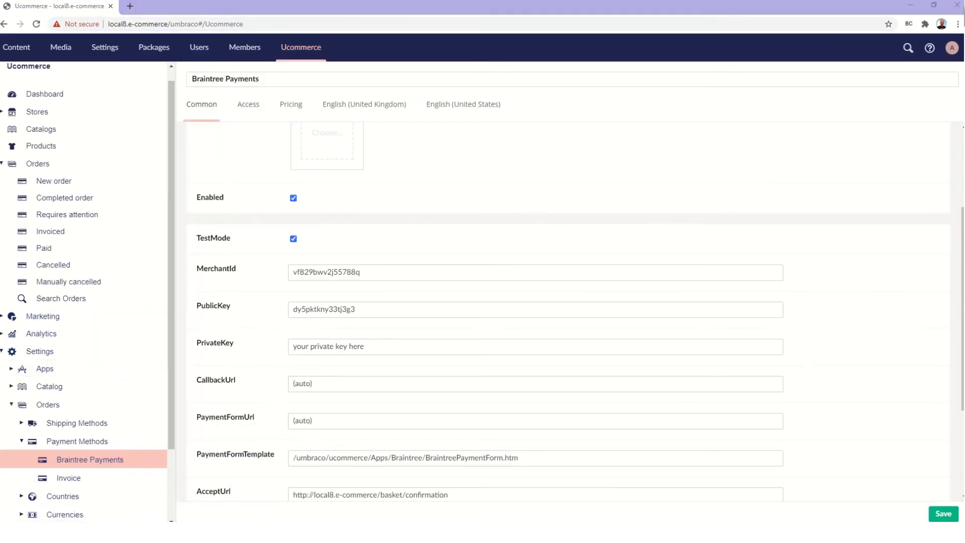
{"action": "left_click", "coordinate": [200, 514]}
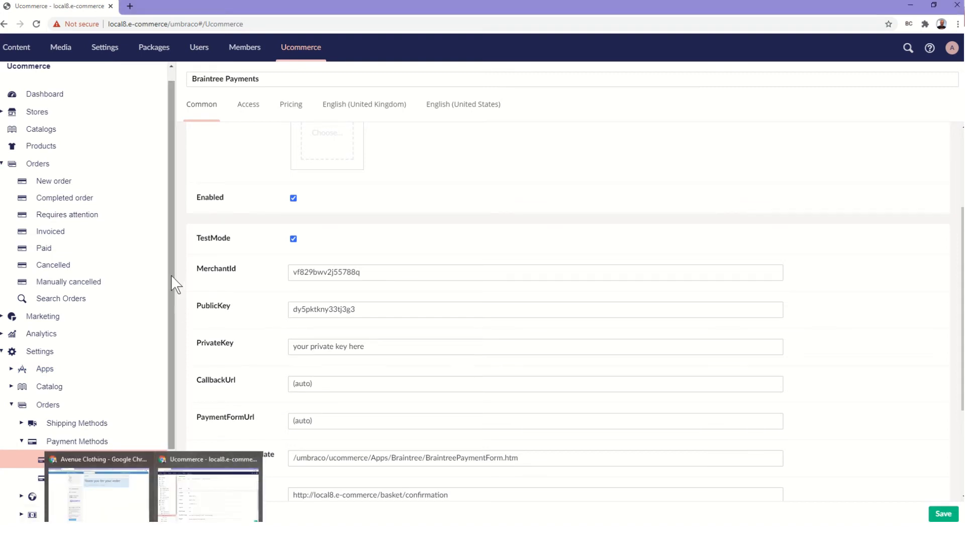
Open order TEST-8 from New orders and review its 16" White shirt and 262.80 GBP total
{"action": "left_click", "coordinate": [53, 184]}
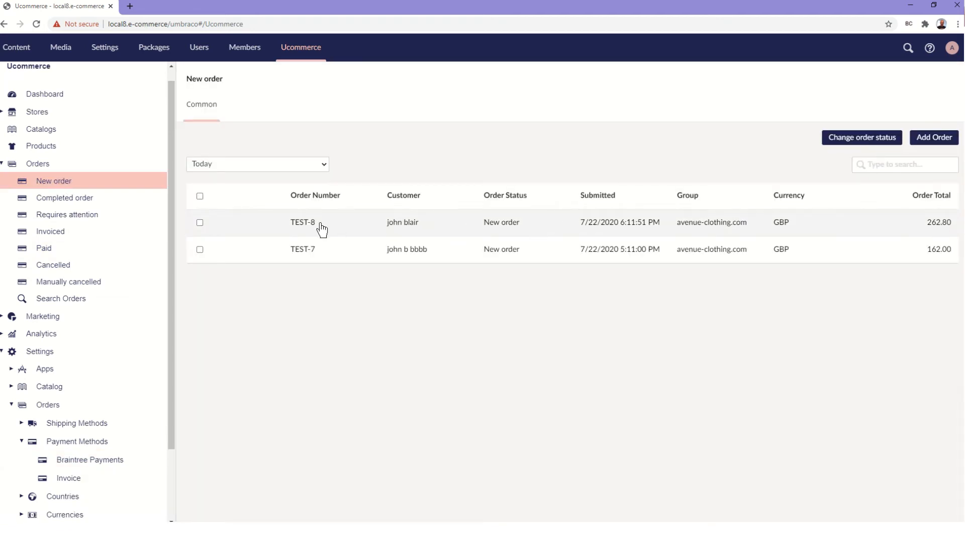
{"action": "left_click", "coordinate": [304, 223]}
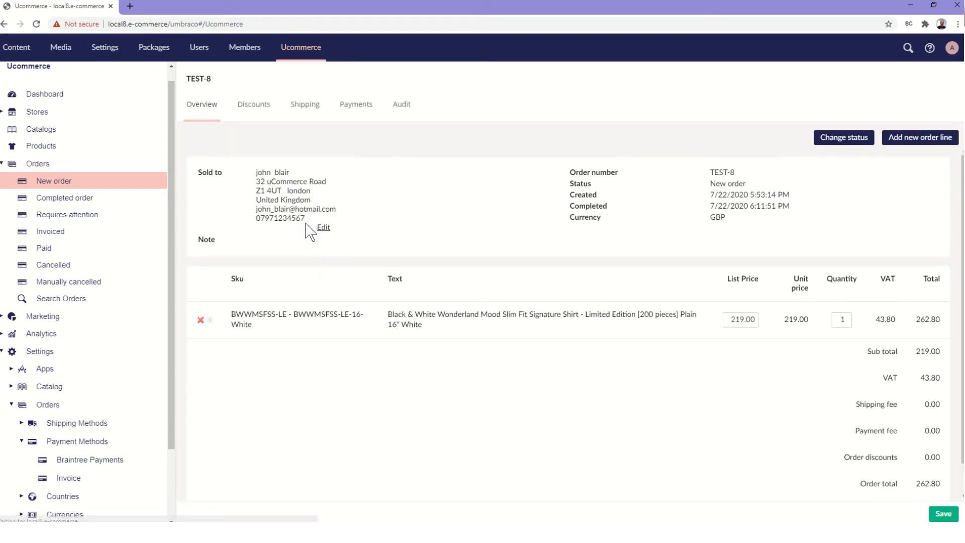
{"action": "scroll", "coordinate": [521, 383], "scroll_direction": "down", "scroll_amount": 1}
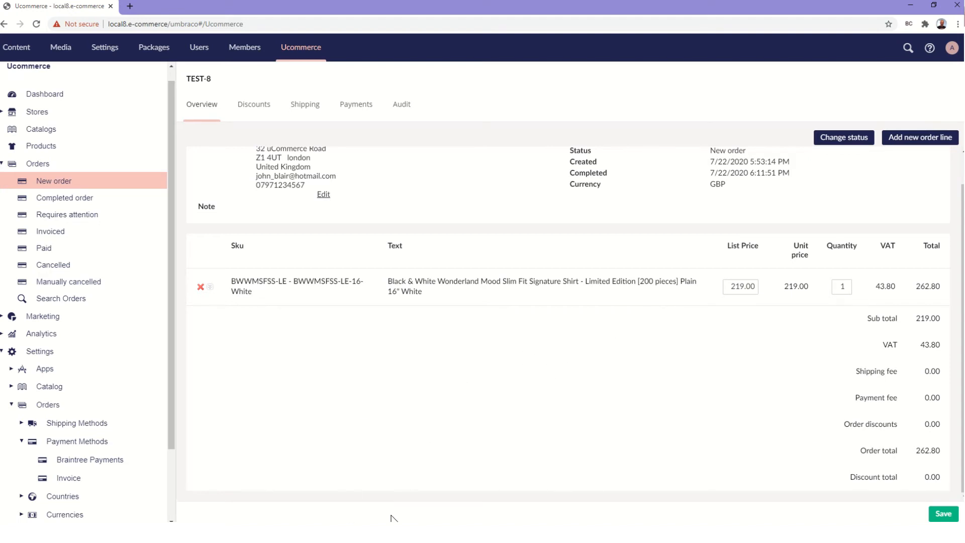
{"action": "scroll", "coordinate": [543, 251], "scroll_direction": "up", "scroll_amount": 2}
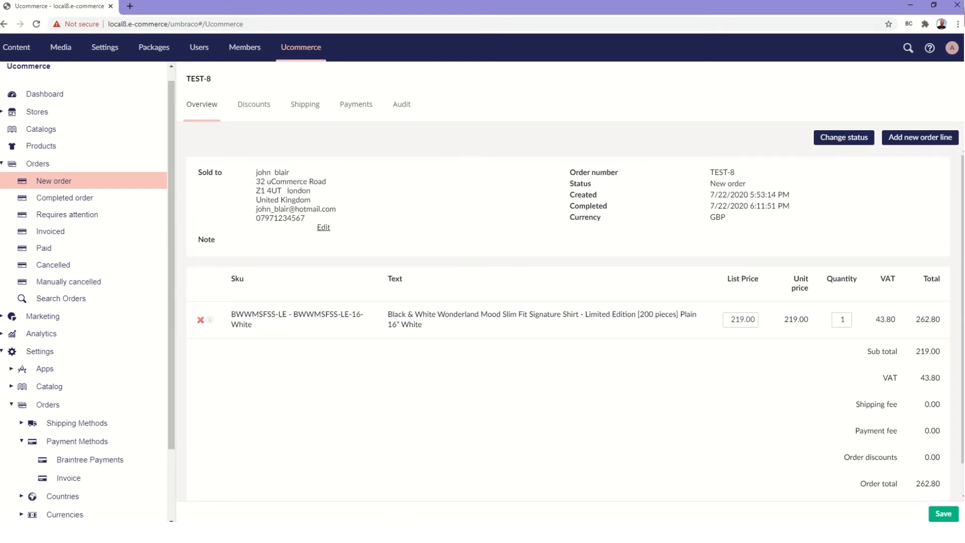
{"action": "key", "text": "alt+Tab"}
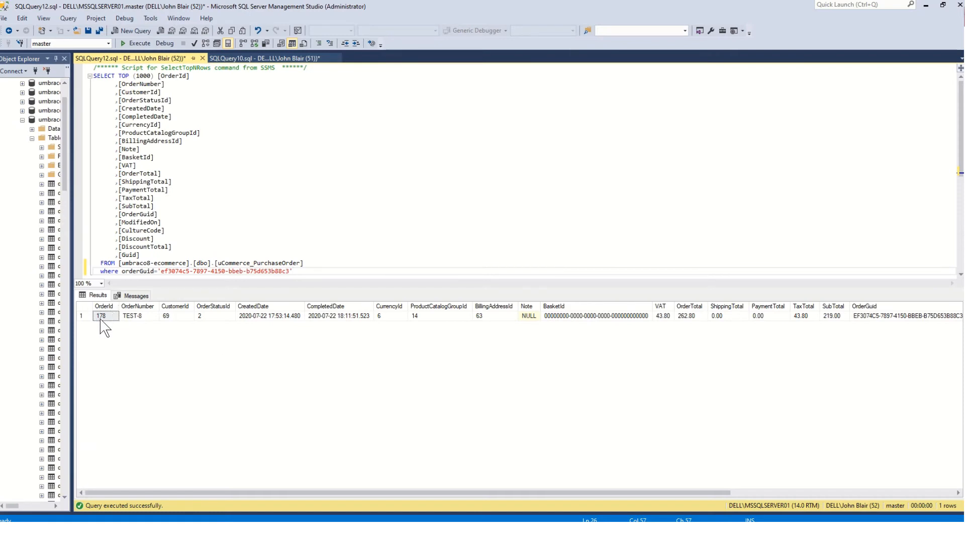
Comment out SQLQuery10's WHERE clause to list all payments, checking the 262.80 Braintree row for order 178
{"action": "left_click", "coordinate": [282, 59]}
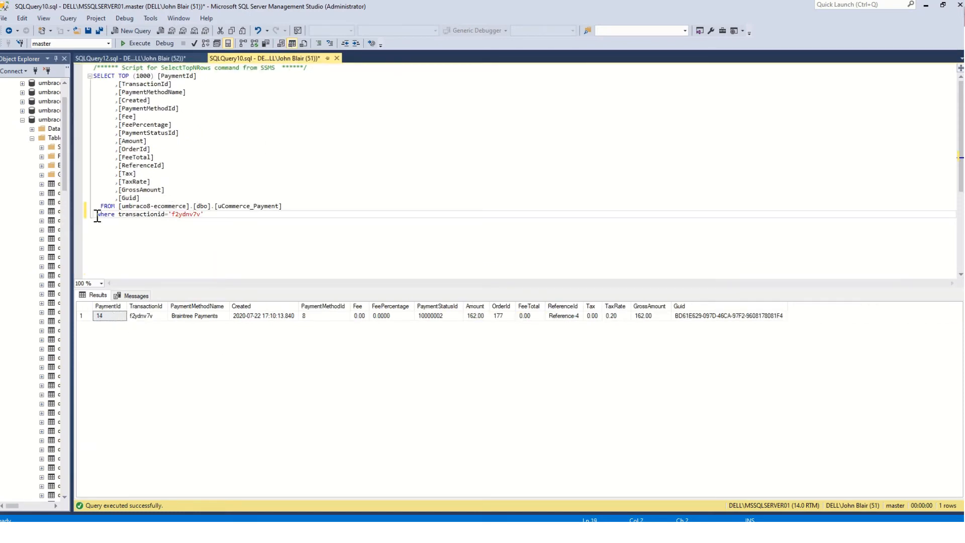
{"action": "type", "text": "---"}
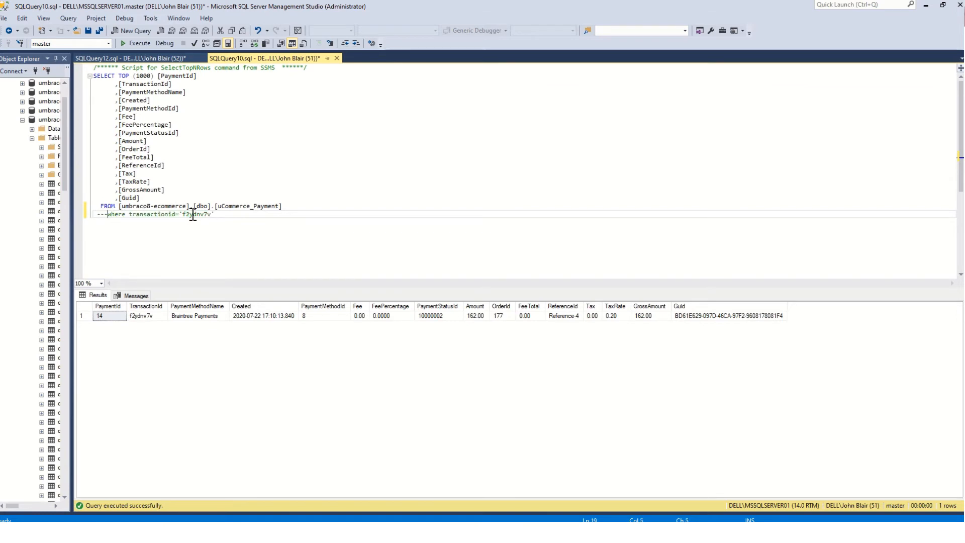
{"action": "left_click", "coordinate": [139, 44]}
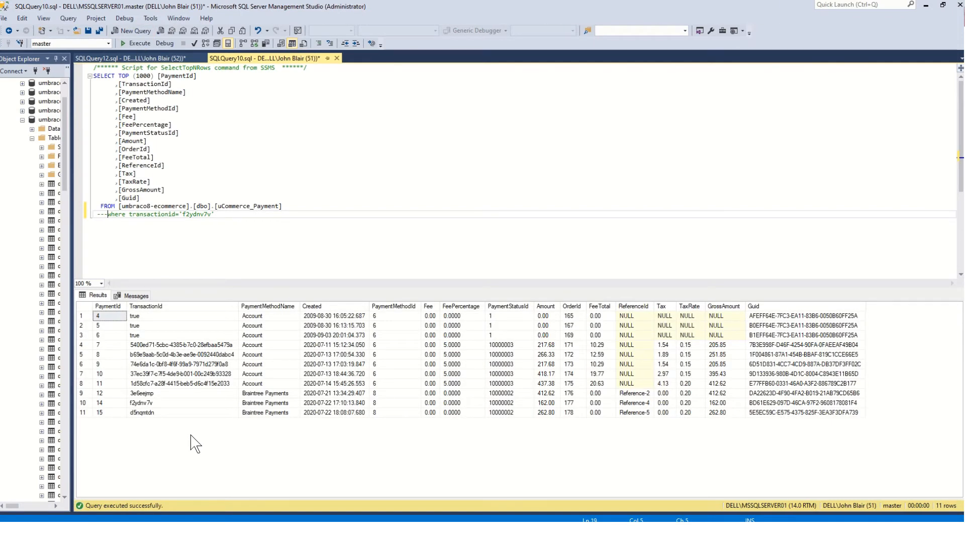
{"action": "left_click", "coordinate": [577, 413]}
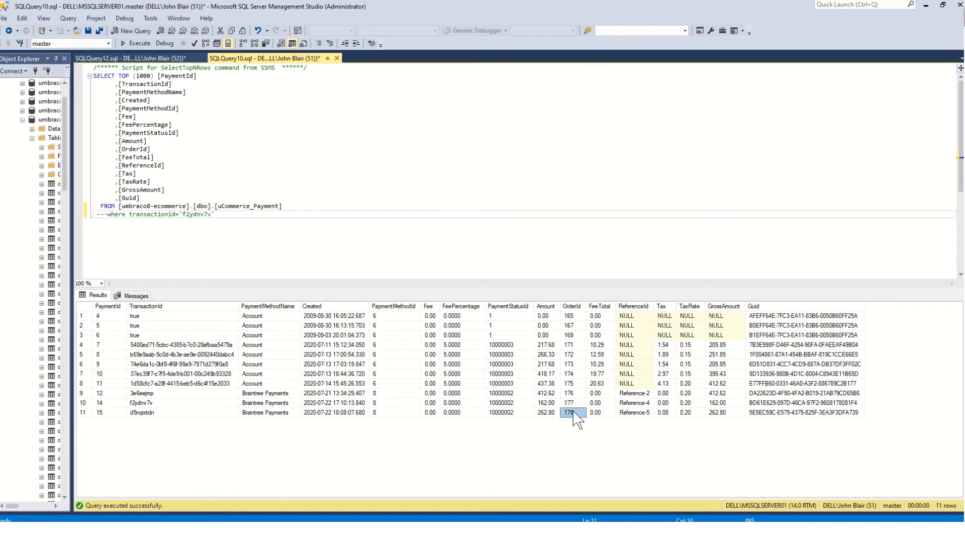
{"action": "left_click", "coordinate": [156, 414]}
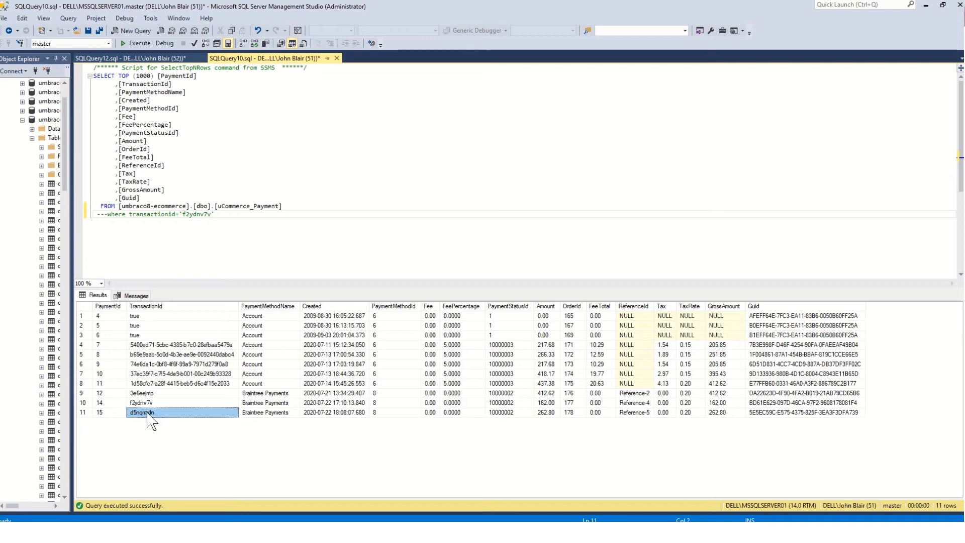
{"action": "key", "text": "alt+Tab"}
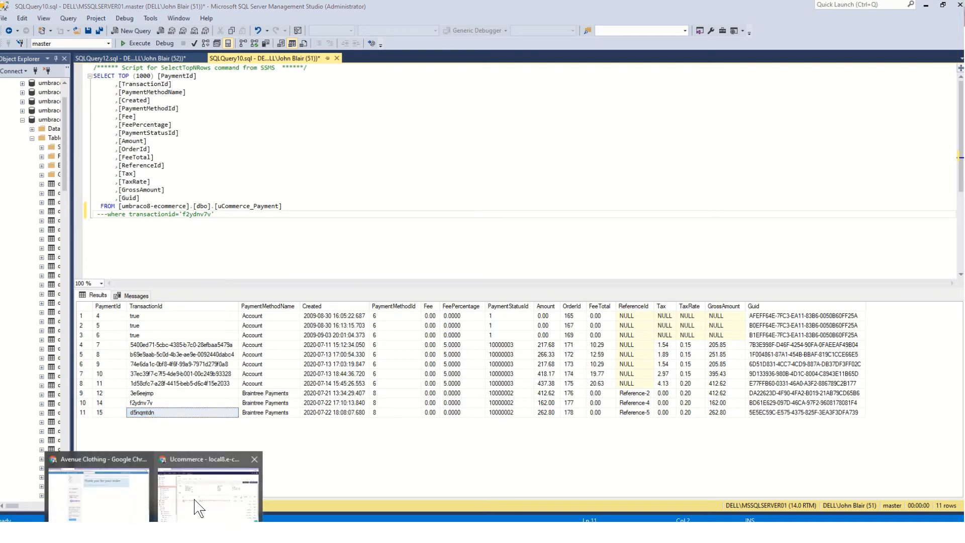
Rerun this month's transaction search in the Braintree sandbox
{"action": "left_click", "coordinate": [194, 501]}
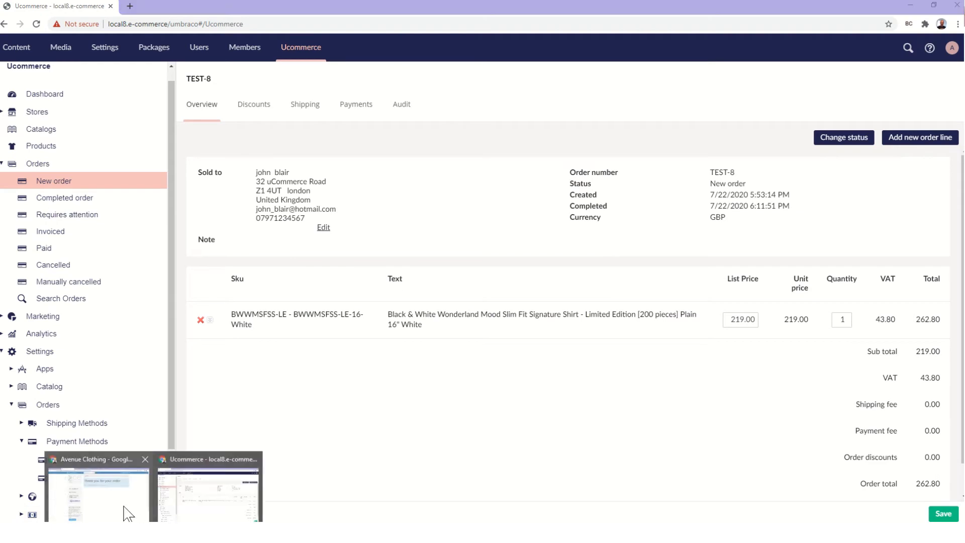
{"action": "left_click", "coordinate": [133, 508]}
{"action": "left_click", "coordinate": [296, 7]}
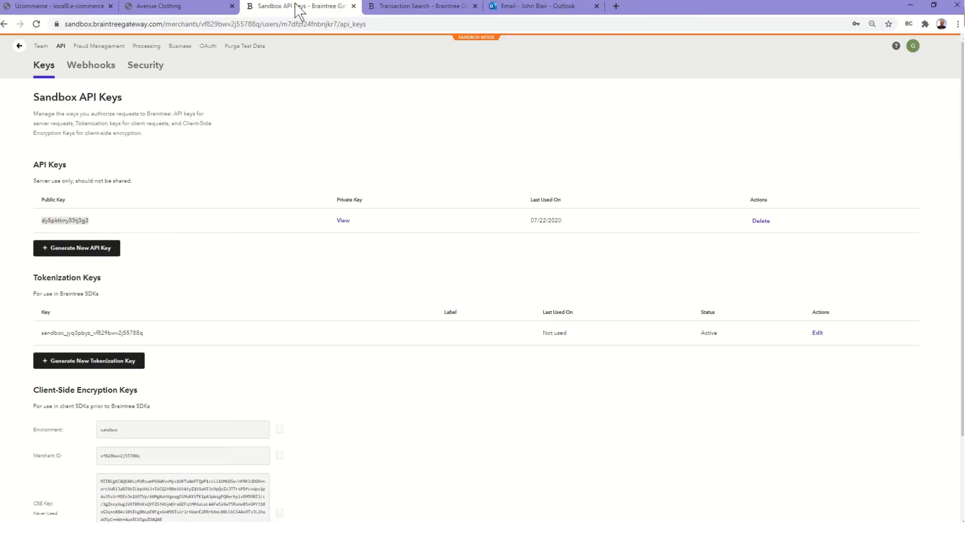
{"action": "left_click", "coordinate": [425, 10]}
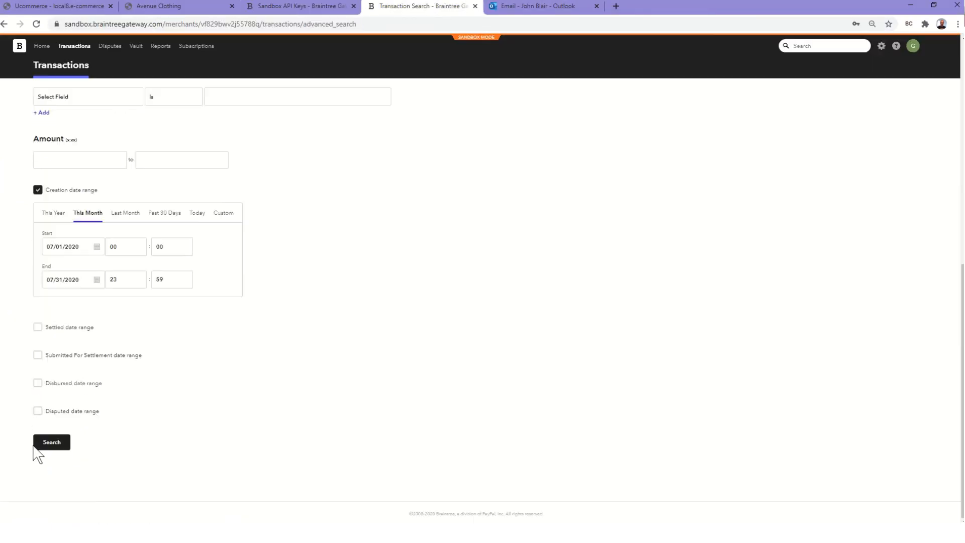
{"action": "left_click", "coordinate": [45, 445]}
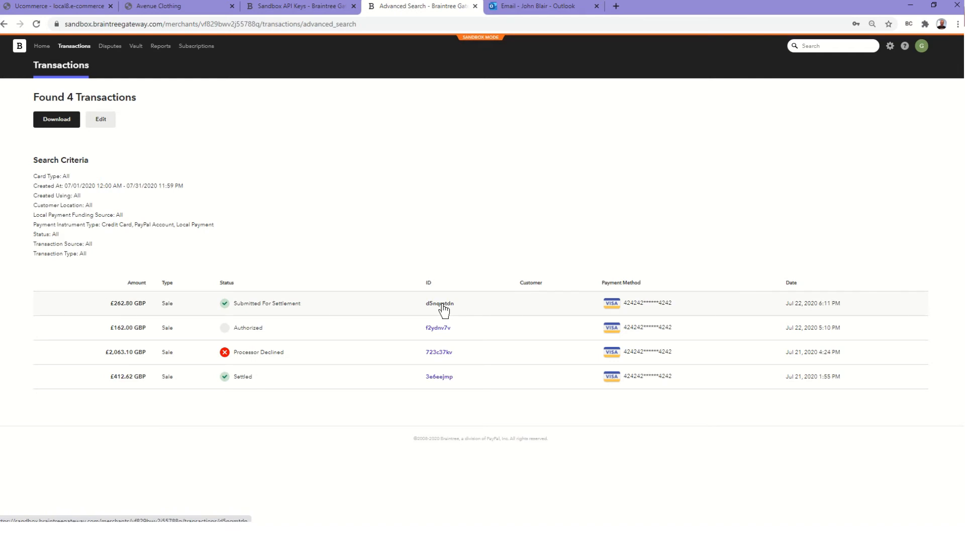
Open the £262.80 sale's details: Submitted For Settlement, batch 2020-07-23_GlobalTradeGBPSandbox
{"action": "left_click_drag", "start_coordinate": [443, 310], "coordinate": [447, 310]}
{"action": "left_click", "coordinate": [437, 307]}
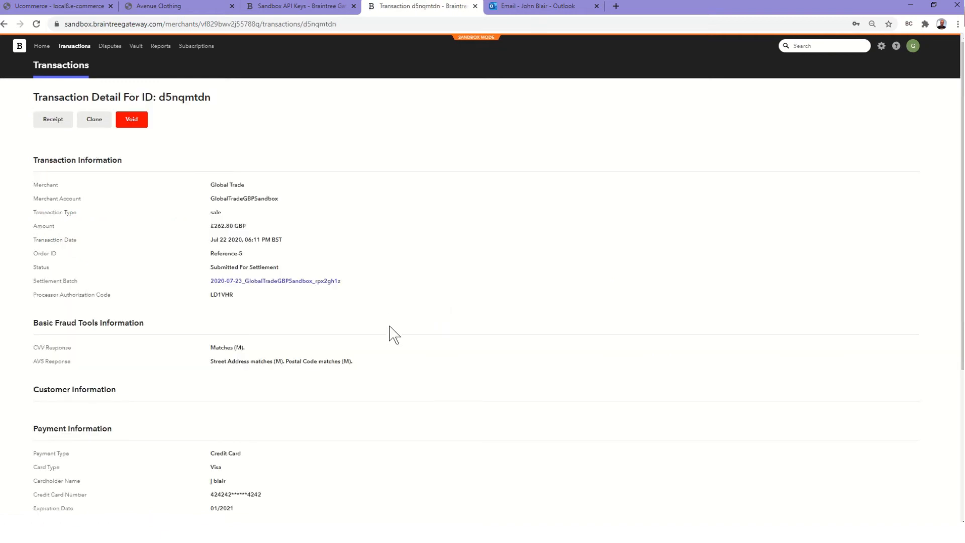
{"action": "scroll", "coordinate": [389, 332], "scroll_direction": "down", "scroll_amount": 4}
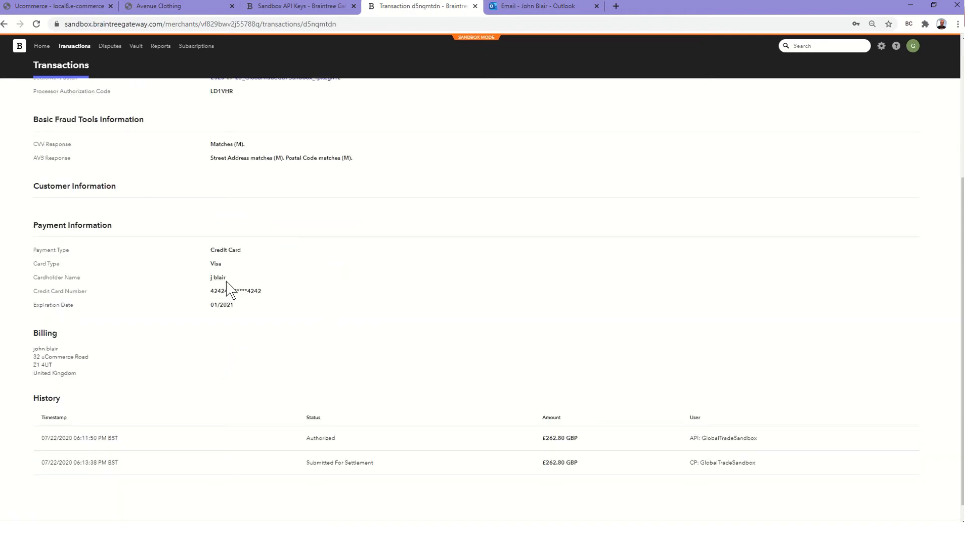
{"action": "scroll", "coordinate": [303, 346], "scroll_direction": "down", "scroll_amount": 1}
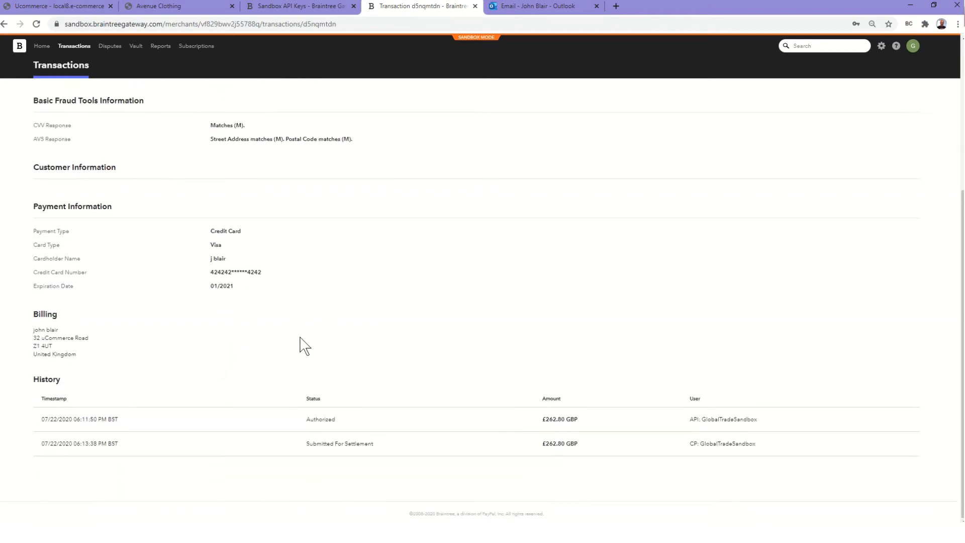
{"action": "scroll", "coordinate": [303, 346], "scroll_direction": "up", "scroll_amount": 3}
{"action": "scroll", "coordinate": [377, 372], "scroll_direction": "down", "scroll_amount": 3}
{"action": "scroll", "coordinate": [360, 291], "scroll_direction": "up", "scroll_amount": 4}
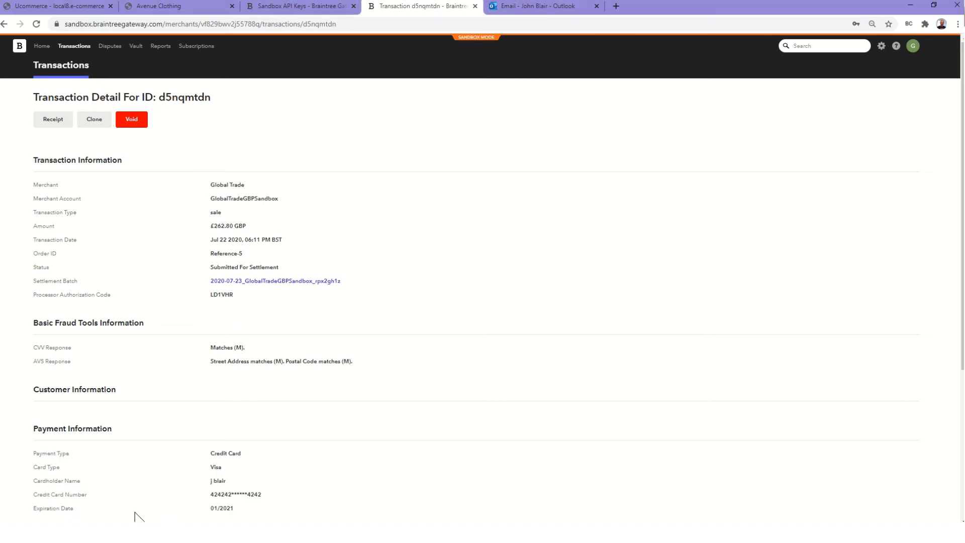
Review the GBP 20 price group in Ucommerce, then open Braintree's Processing settings
{"action": "left_click", "coordinate": [70, 6]}
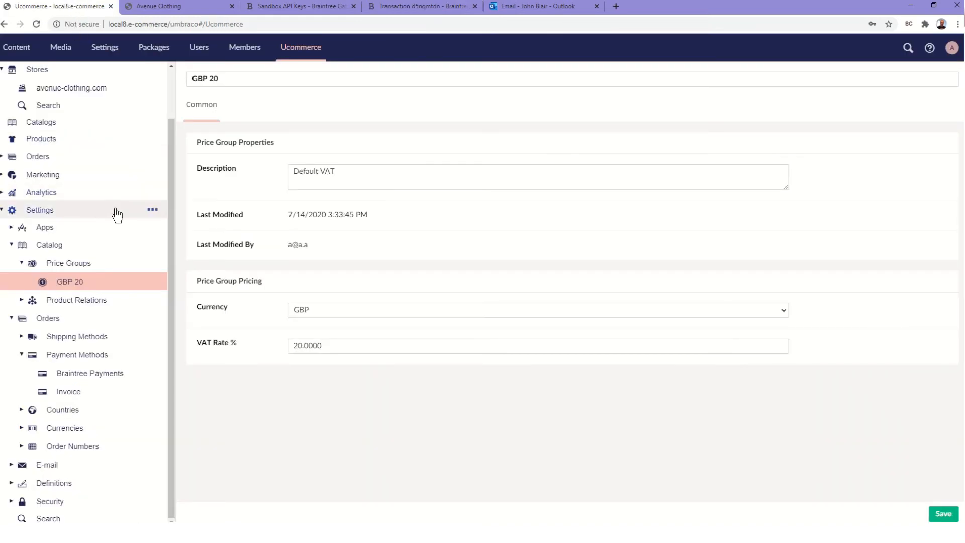
{"action": "scroll", "coordinate": [118, 213], "scroll_direction": "up", "scroll_amount": 2}
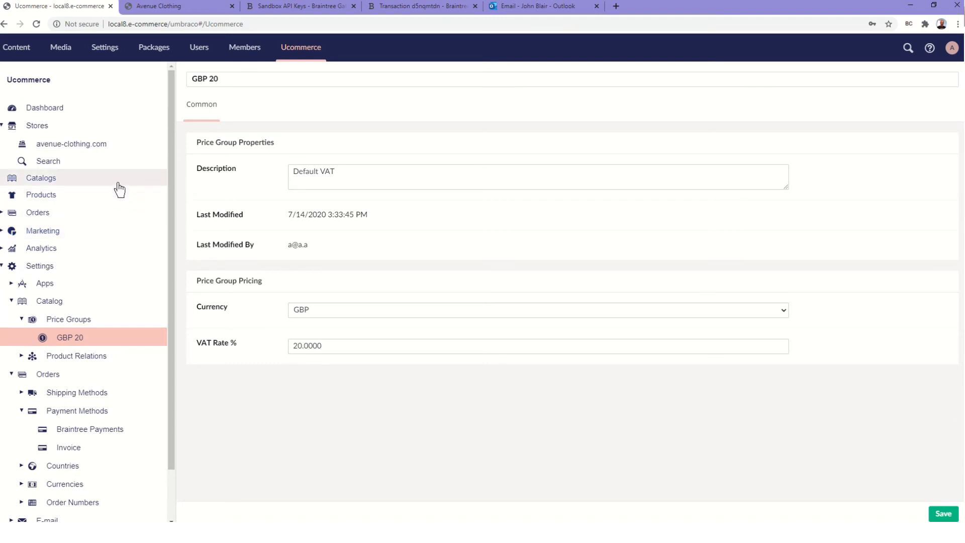
{"action": "left_click", "coordinate": [198, 9]}
{"action": "left_click", "coordinate": [276, 7]}
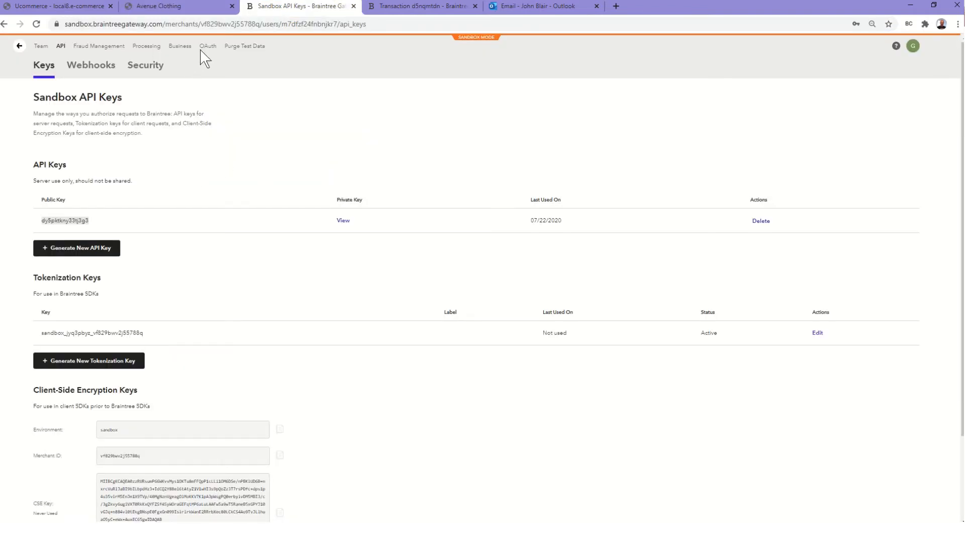
{"action": "left_click", "coordinate": [150, 46]}
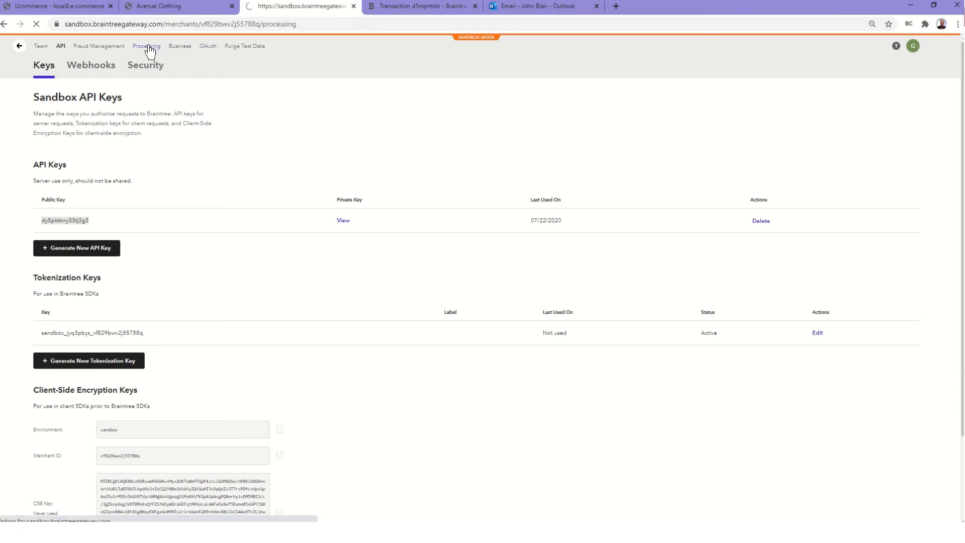